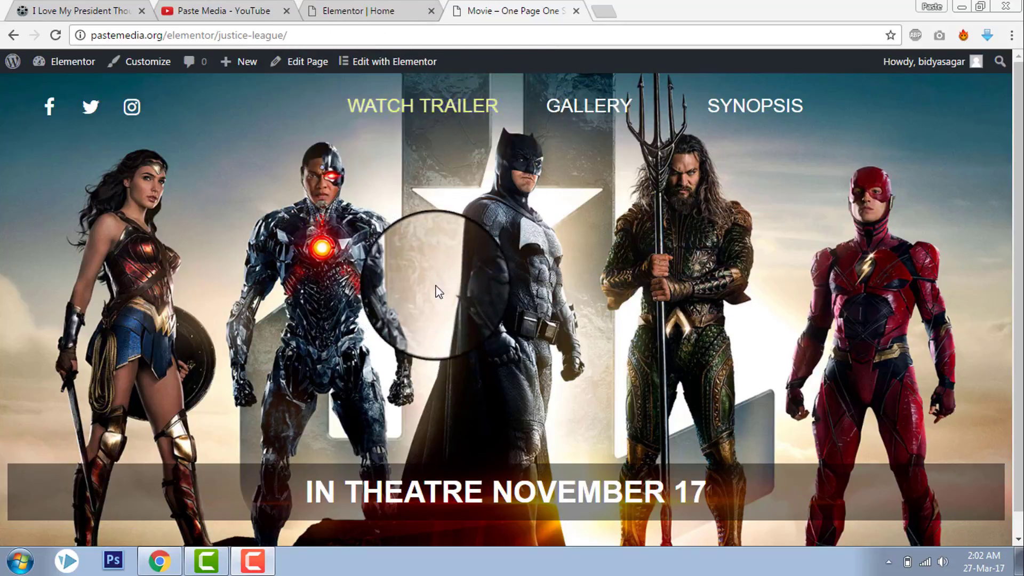
Step: Preview the trailer lightbox on the Justice League page and close it
{"action": "left_click", "coordinate": [431, 107]}
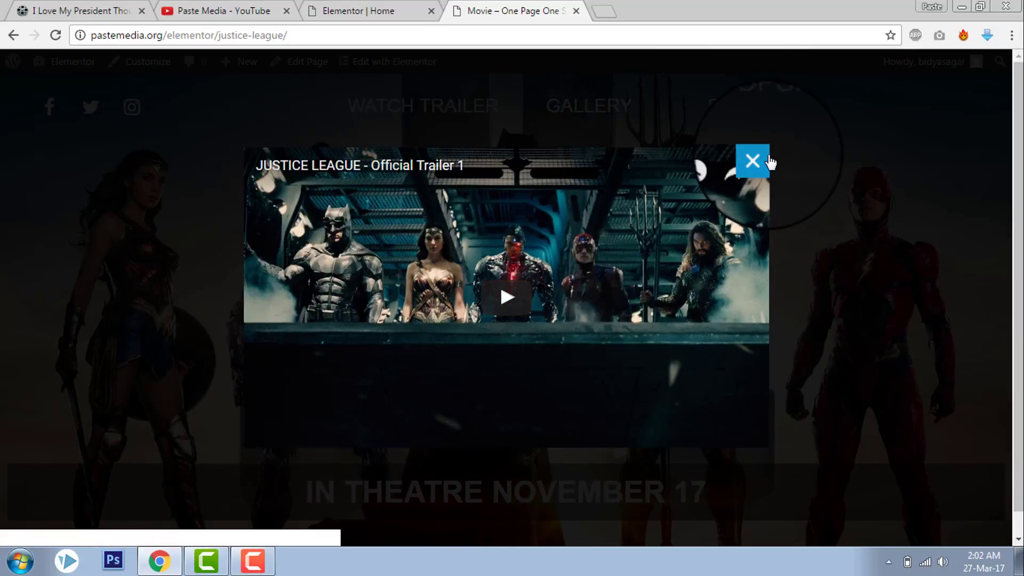
{"action": "left_click", "coordinate": [752, 161]}
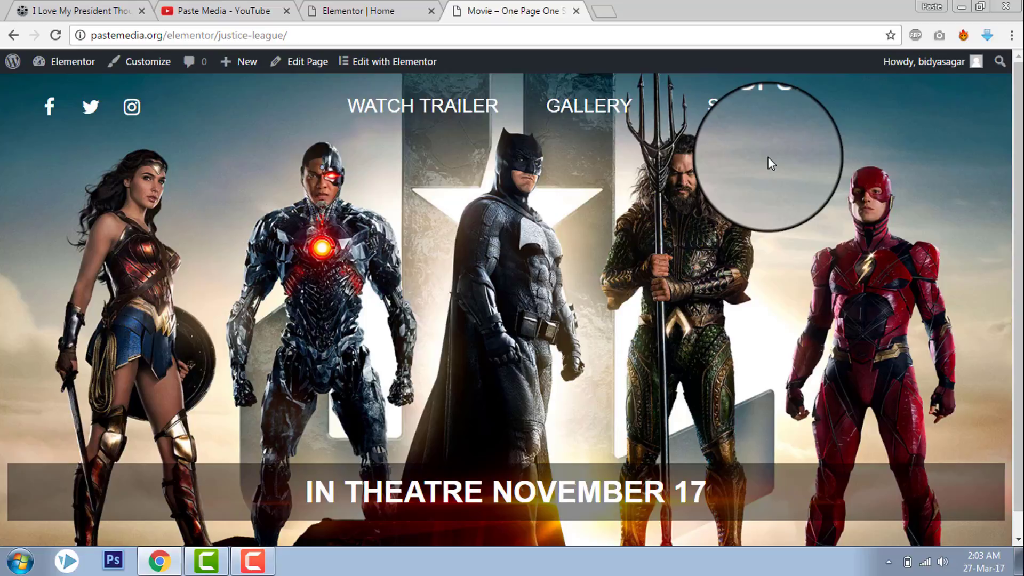
Step: Go to the site's WordPress admin dashboard from the admin bar
{"action": "left_click", "coordinate": [400, 9]}
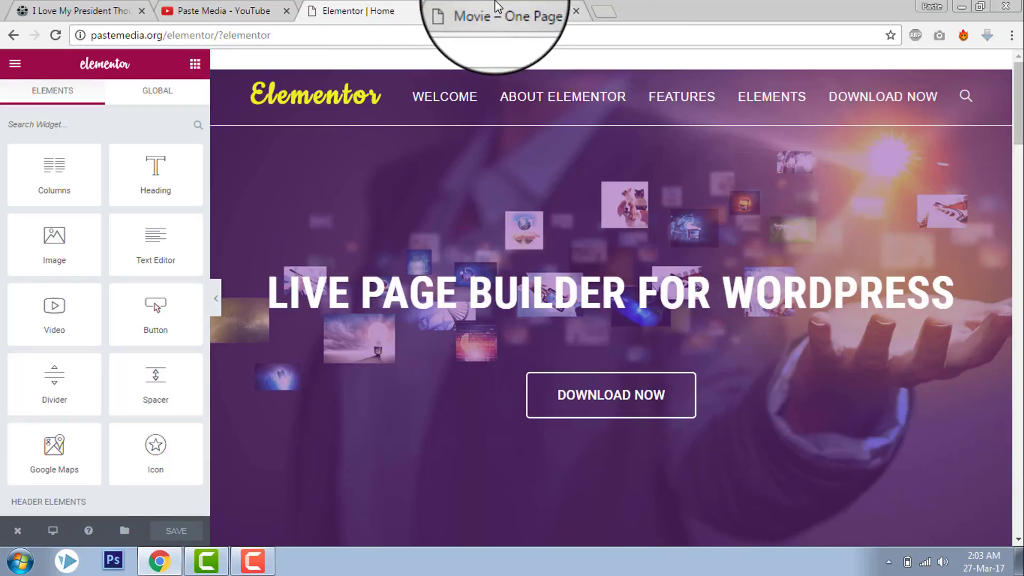
{"action": "left_click", "coordinate": [457, 10]}
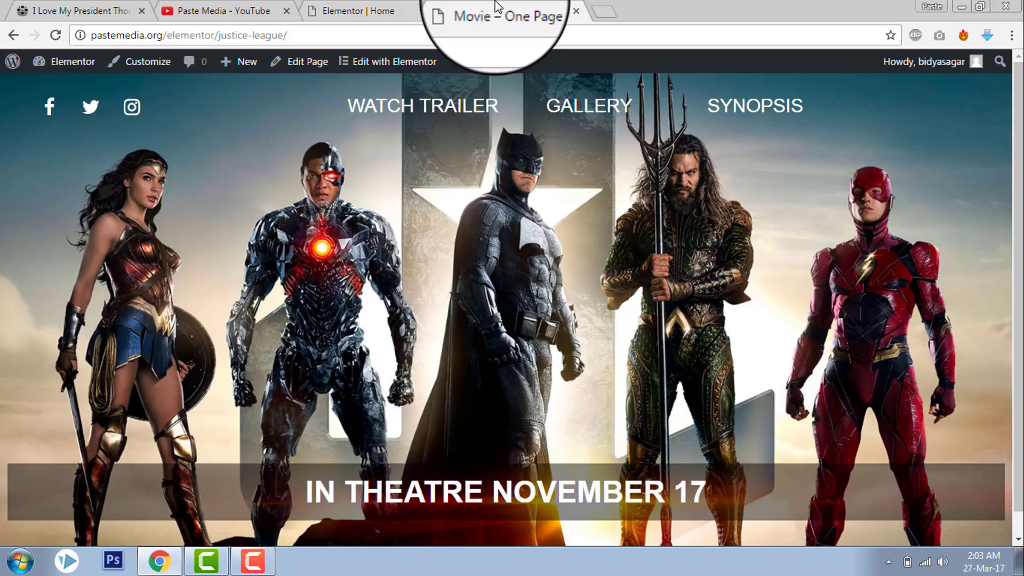
{"action": "mouse_move", "coordinate": [68, 61]}
{"action": "left_click", "coordinate": [83, 68]}
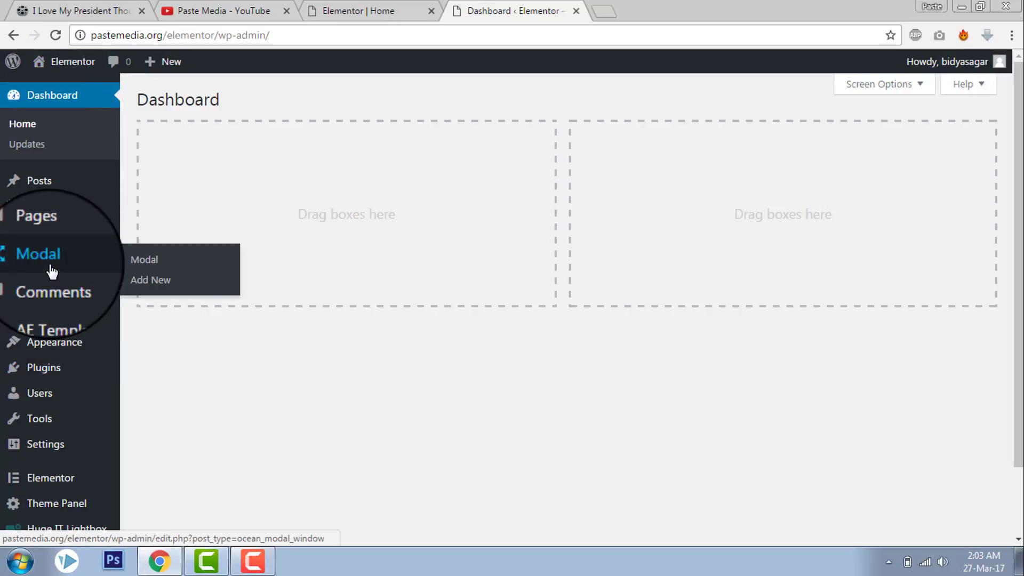
Step: Review the Ocean Modal Window plugin's details in the installed plugins list, then close them
{"action": "left_click", "coordinate": [51, 364]}
{"action": "scroll", "coordinate": [142, 325], "scroll_direction": "down", "scroll_amount": 3}
{"action": "scroll", "coordinate": [275, 270], "scroll_direction": "down", "scroll_amount": 1}
{"action": "scroll", "coordinate": [274, 270], "scroll_direction": "down", "scroll_amount": 1}
{"action": "scroll", "coordinate": [230, 247], "scroll_direction": "down", "scroll_amount": 1}
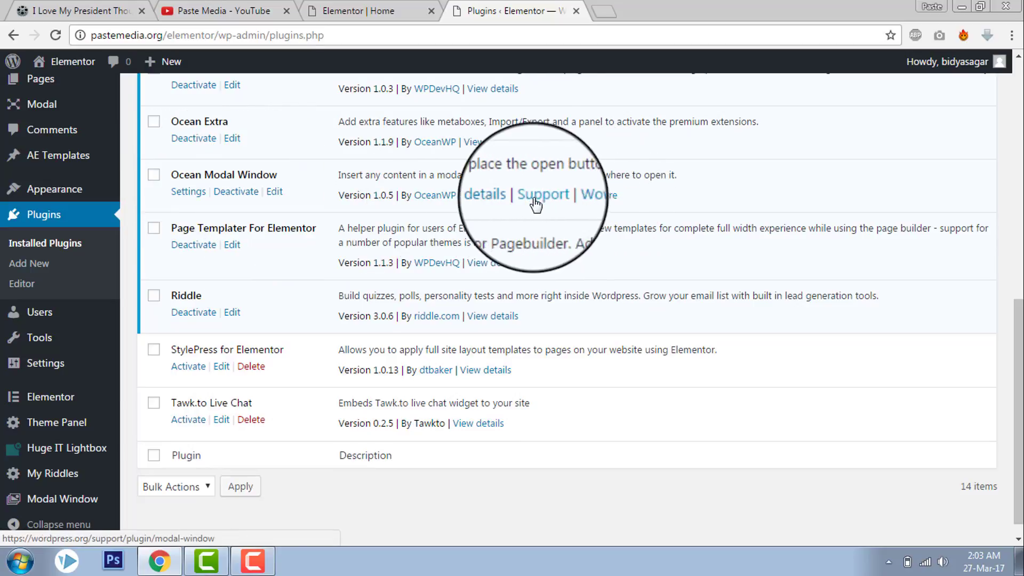
{"action": "left_click", "coordinate": [498, 200]}
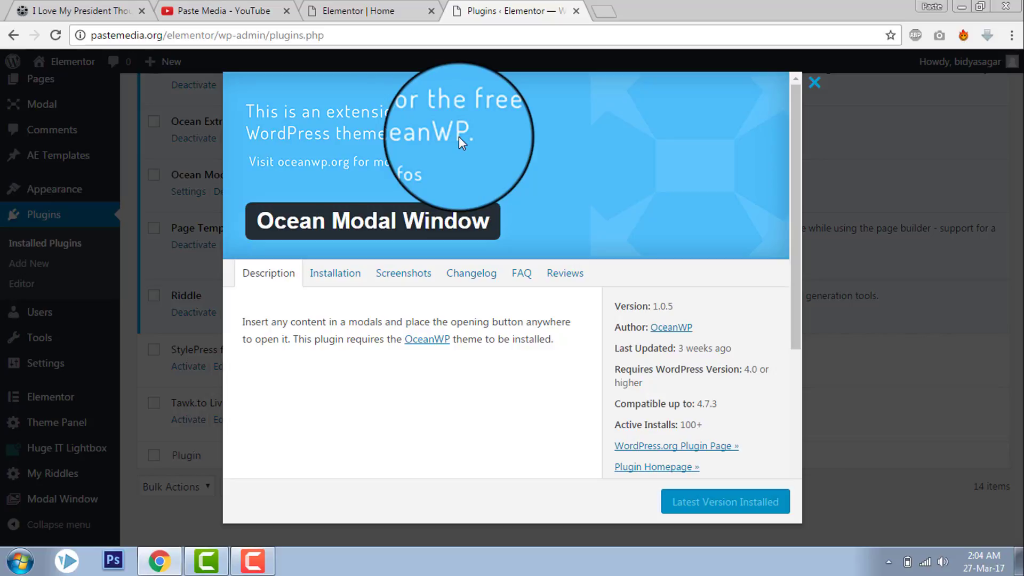
{"action": "left_click", "coordinate": [813, 84]}
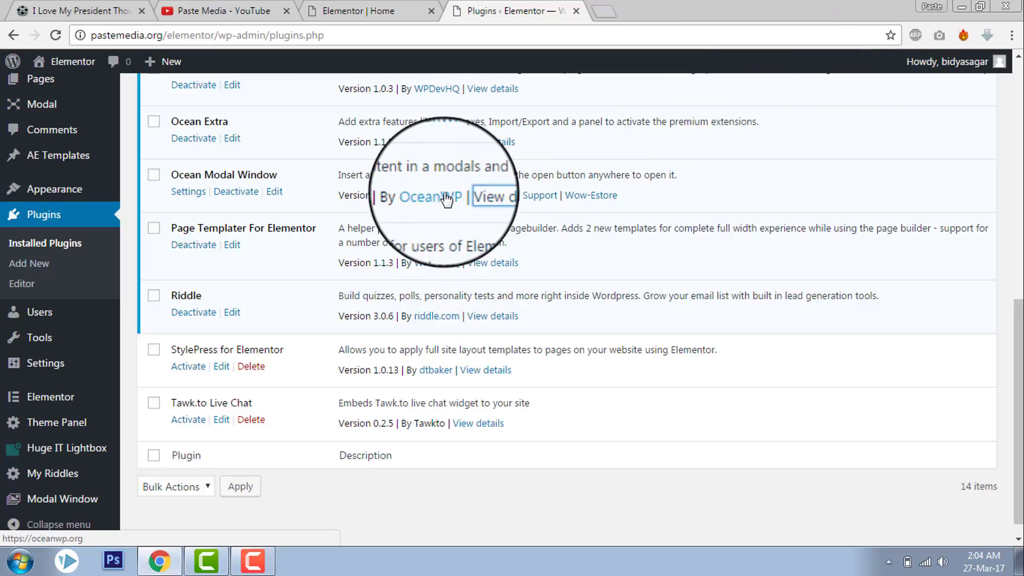
{"action": "scroll", "coordinate": [446, 199], "scroll_direction": "up", "scroll_amount": 2}
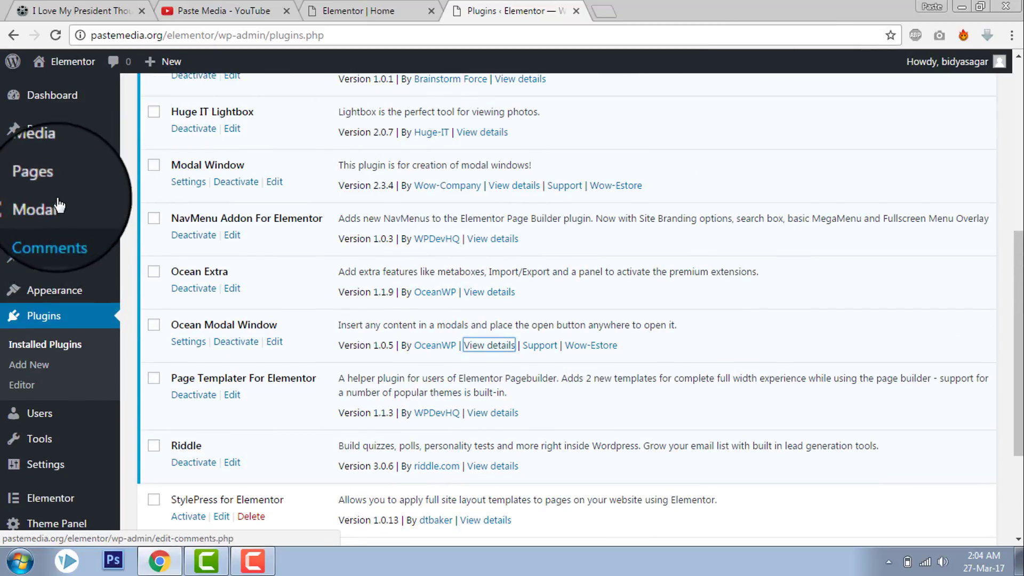
{"action": "scroll", "coordinate": [45, 211], "scroll_direction": "up", "scroll_amount": 1}
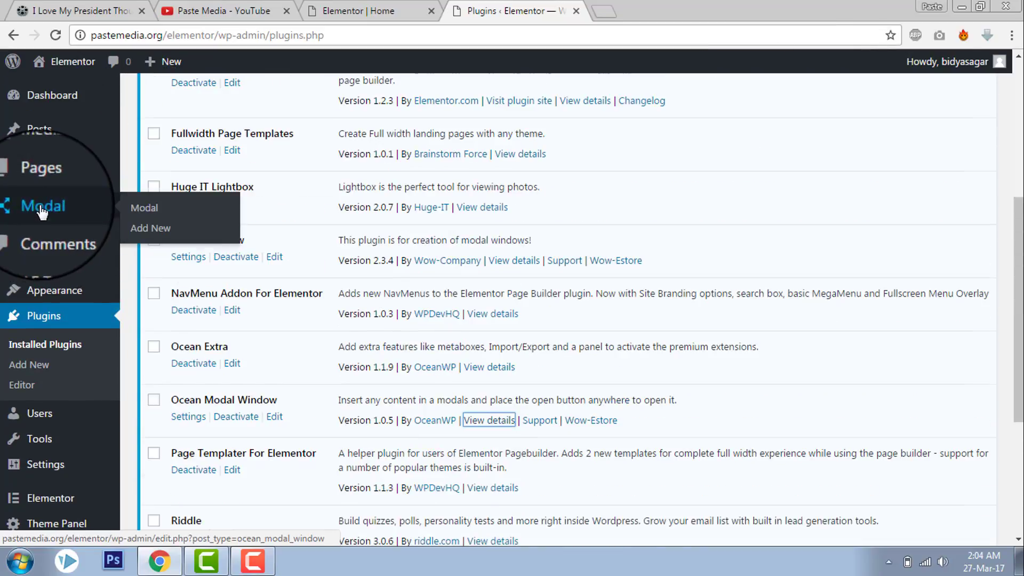
Step: Start a new modal item and copy the Testimonials Design video's embed code from YouTube
{"action": "left_click", "coordinate": [149, 232]}
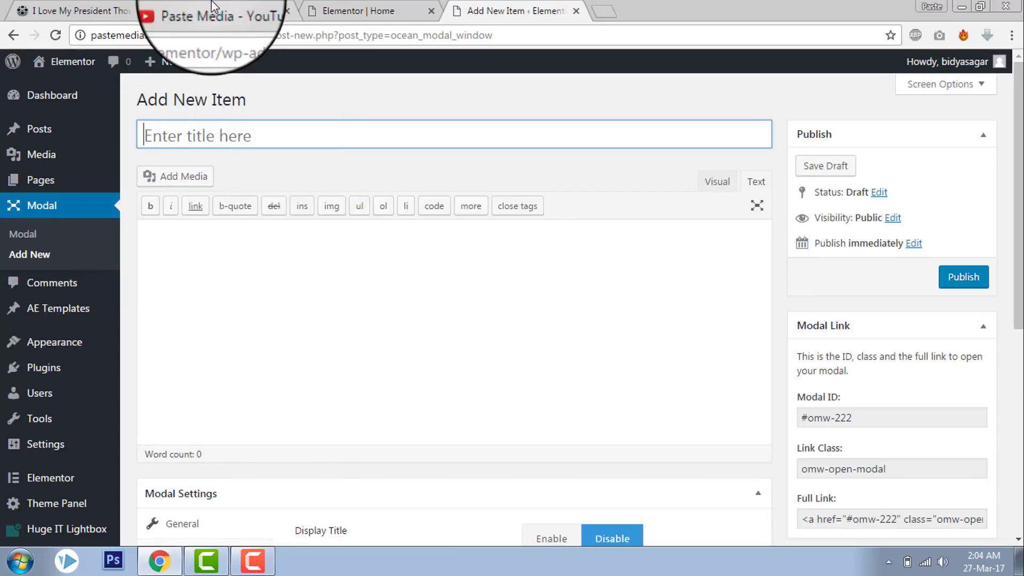
{"action": "left_click", "coordinate": [214, 10]}
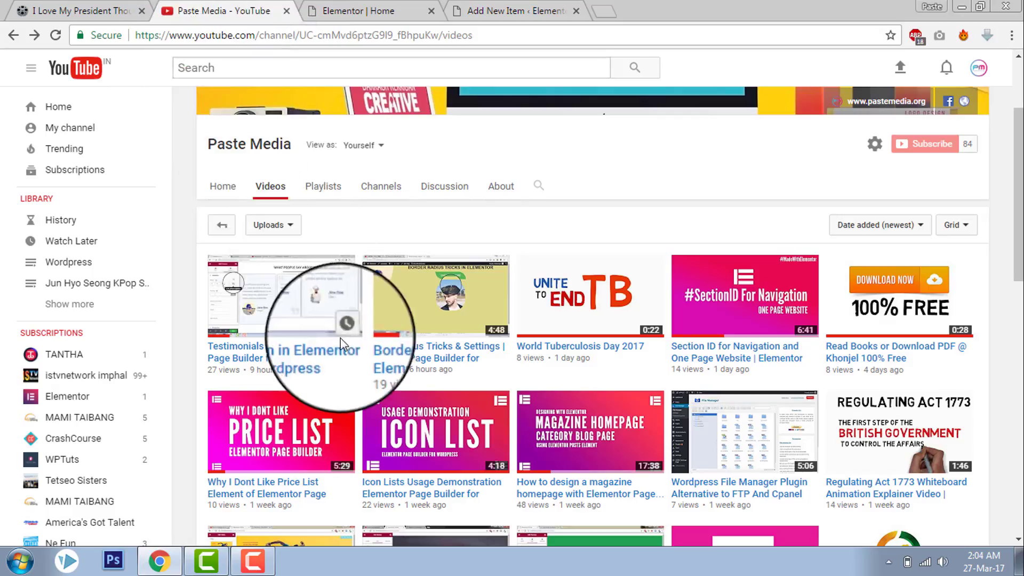
{"action": "left_click", "coordinate": [311, 358]}
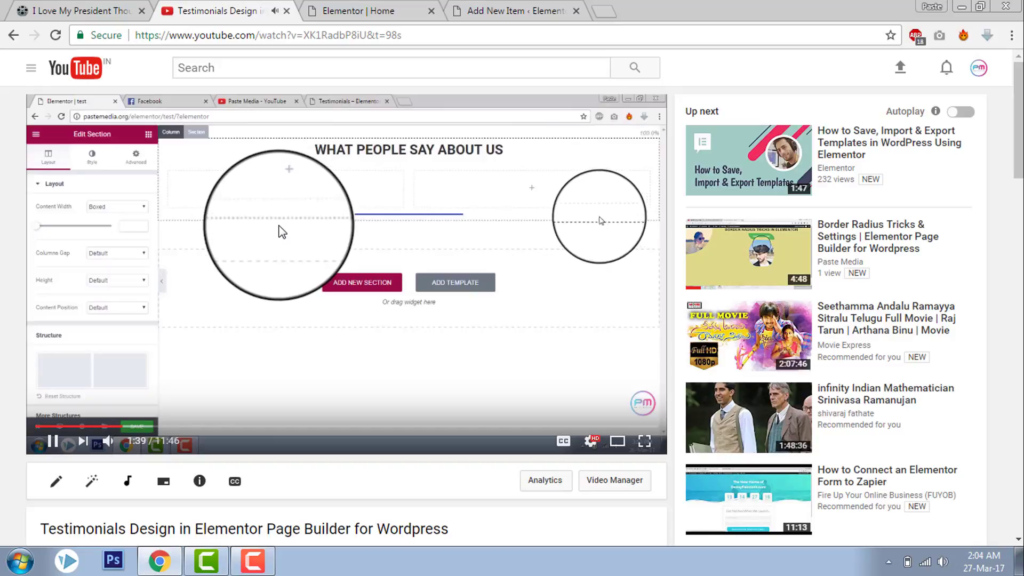
{"action": "right_click", "coordinate": [278, 230]}
{"action": "left_click", "coordinate": [338, 298]}
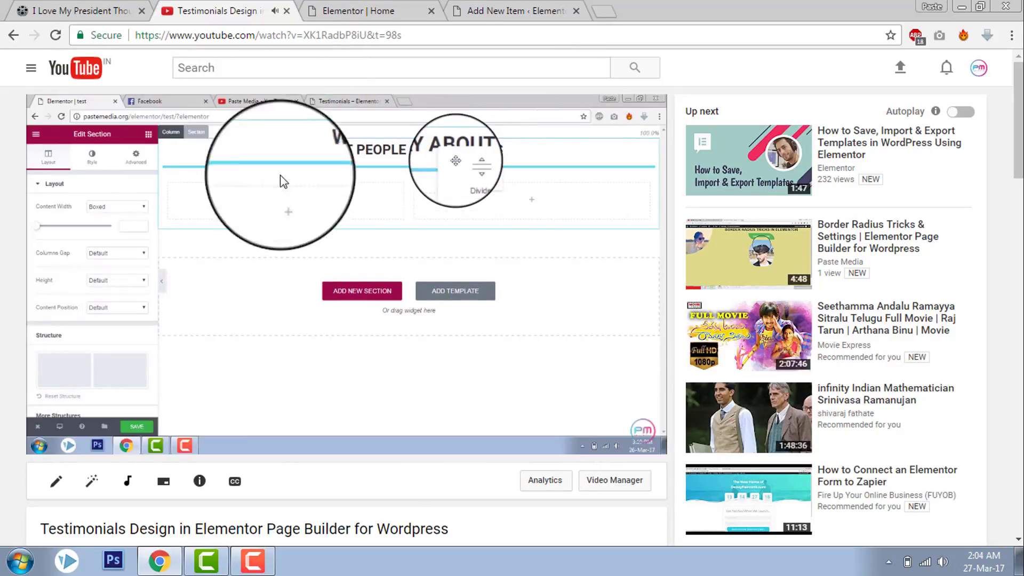
{"action": "left_click", "coordinate": [289, 224]}
Step: Paste the embed code into the modal content and title it 'Lightbox Video Player'
{"action": "left_click", "coordinate": [480, 12]}
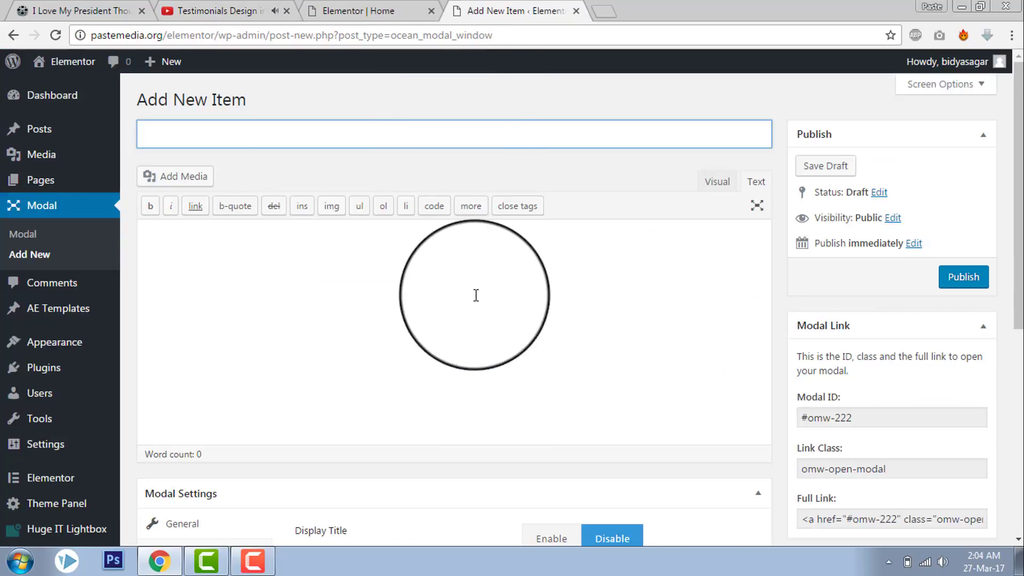
{"action": "left_click", "coordinate": [474, 300]}
{"action": "key", "text": "ctrl+v"}
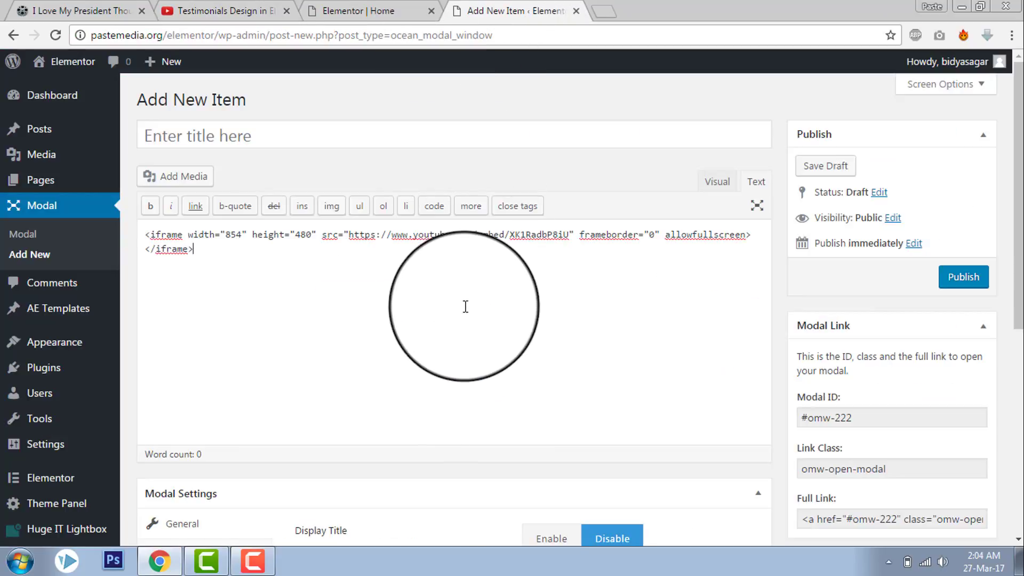
{"action": "left_click", "coordinate": [281, 133]}
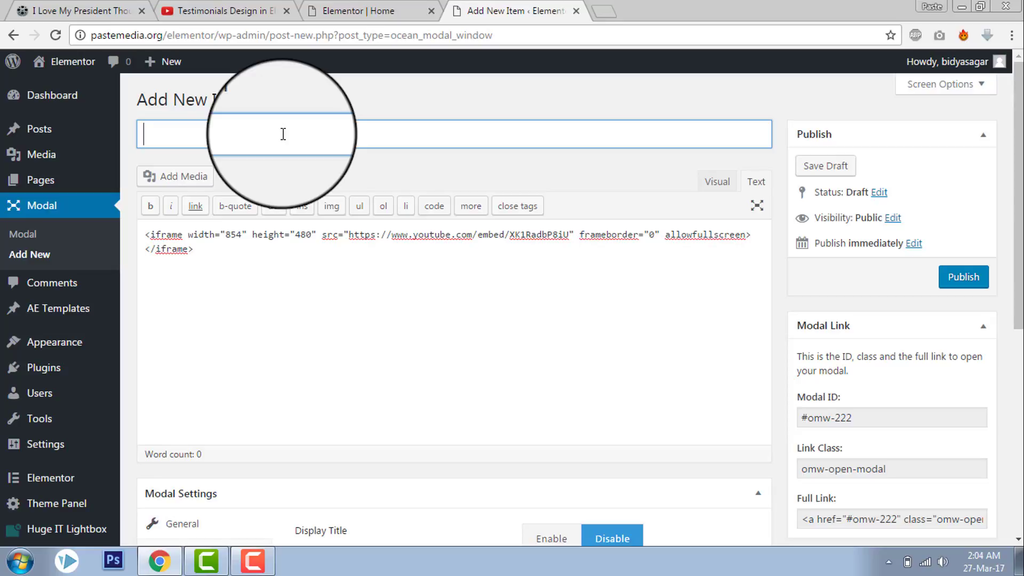
{"action": "type", "text": "Ligt"}
{"action": "key", "text": "BackSpace"}
{"action": "type", "text": "htbo"}
{"action": "type", "text": "x"}
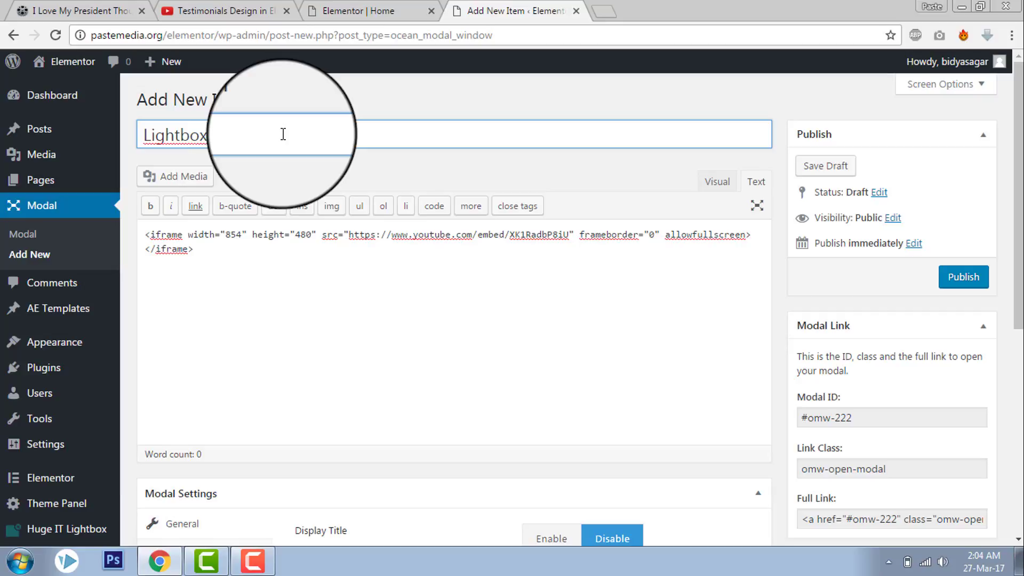
{"action": "type", "text": " Video Player"}
{"action": "scroll", "coordinate": [509, 178], "scroll_direction": "down", "scroll_amount": 2}
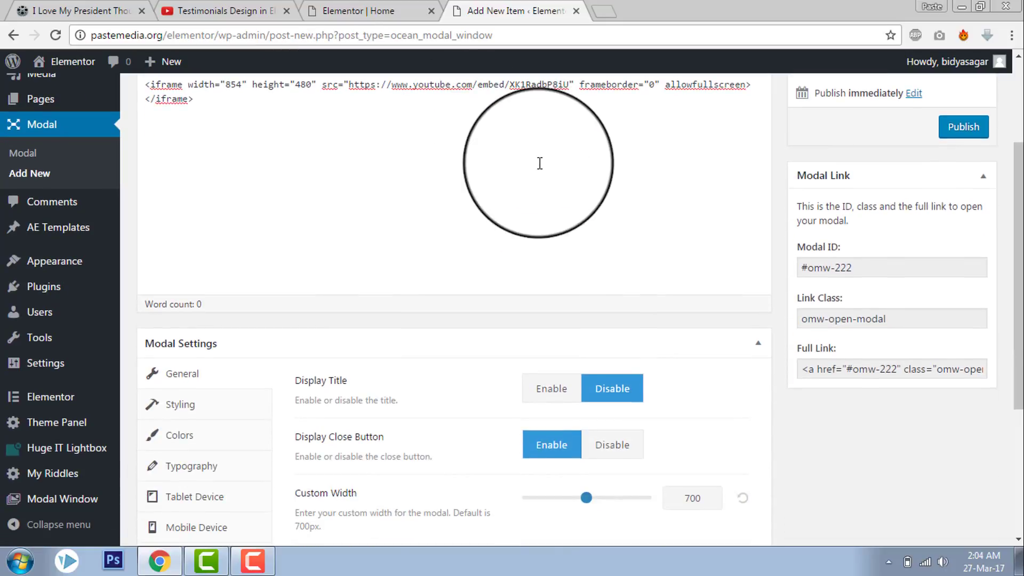
{"action": "scroll", "coordinate": [549, 172], "scroll_direction": "down", "scroll_amount": 1}
{"action": "scroll", "coordinate": [549, 173], "scroll_direction": "up", "scroll_amount": 3}
{"action": "type", "text": "Lightbox Video Player"}
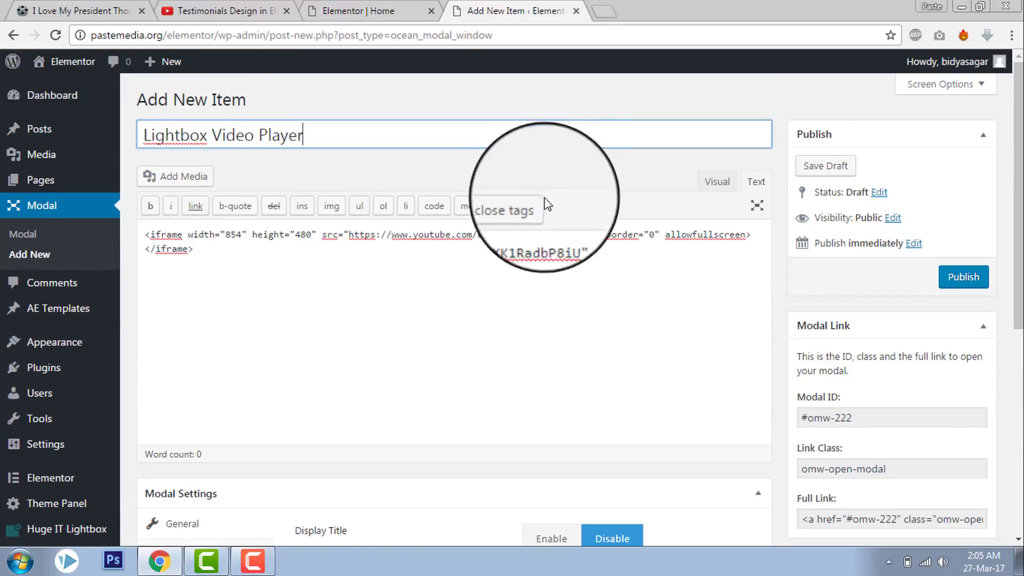
Step: Change the iframe width from 854 to 700
{"action": "left_click", "coordinate": [244, 234]}
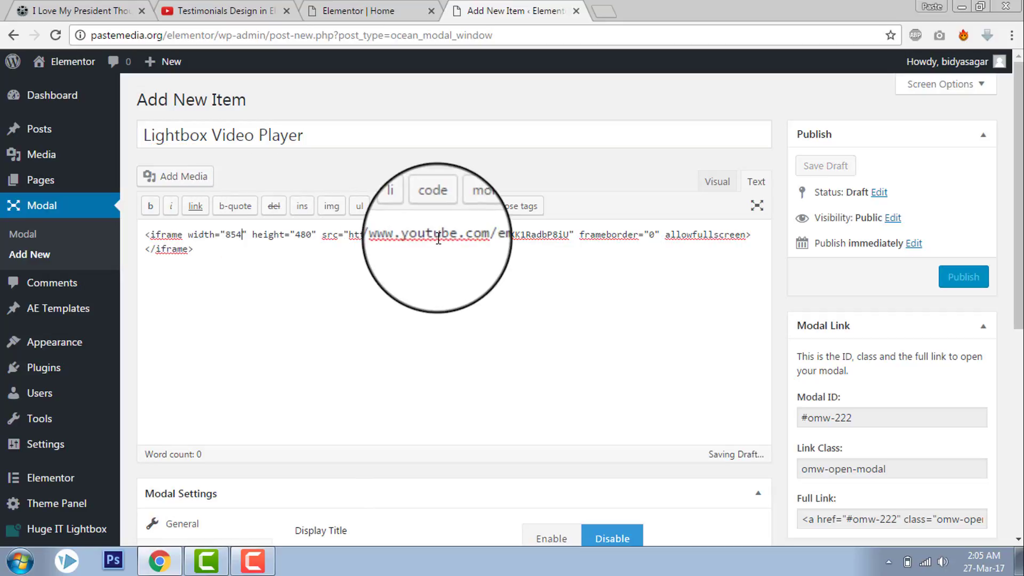
{"action": "key", "text": "BackSpace"}
{"action": "key", "text": "BackSpace"}
{"action": "key", "text": "BackSpace"}
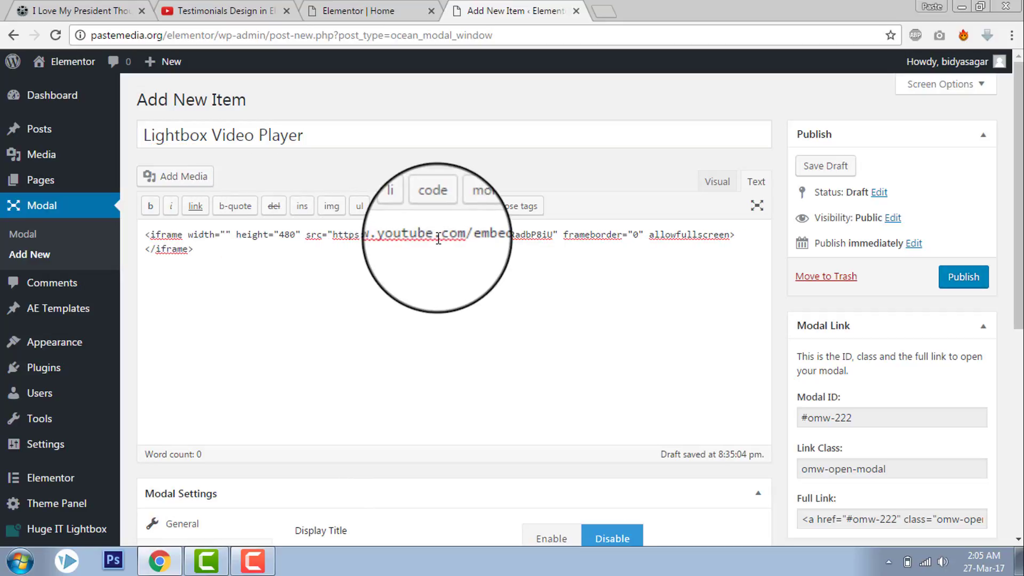
{"action": "type", "text": "700"}
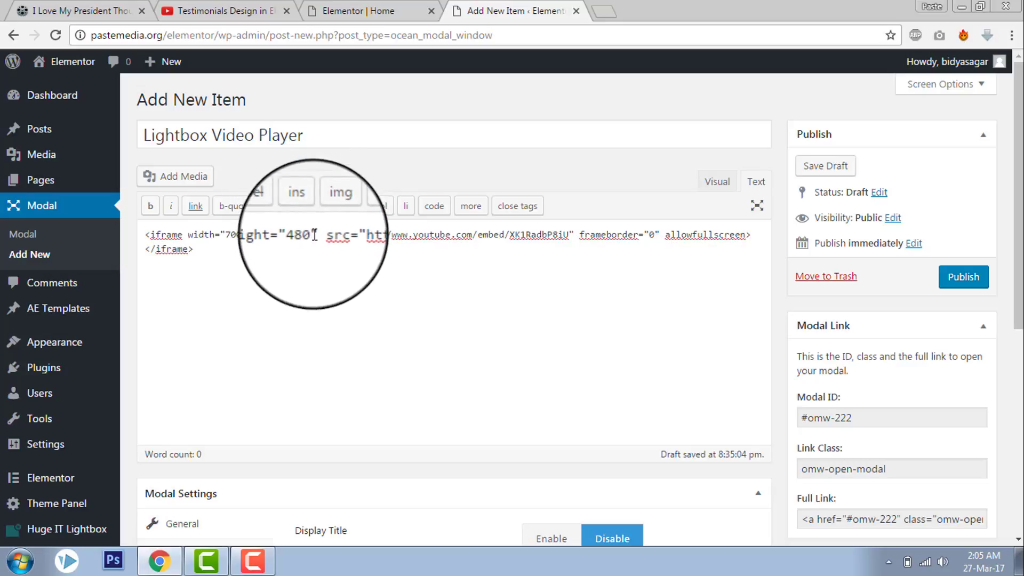
{"action": "scroll", "coordinate": [312, 232], "scroll_direction": "down", "scroll_amount": 1}
{"action": "scroll", "coordinate": [296, 208], "scroll_direction": "down", "scroll_amount": 1}
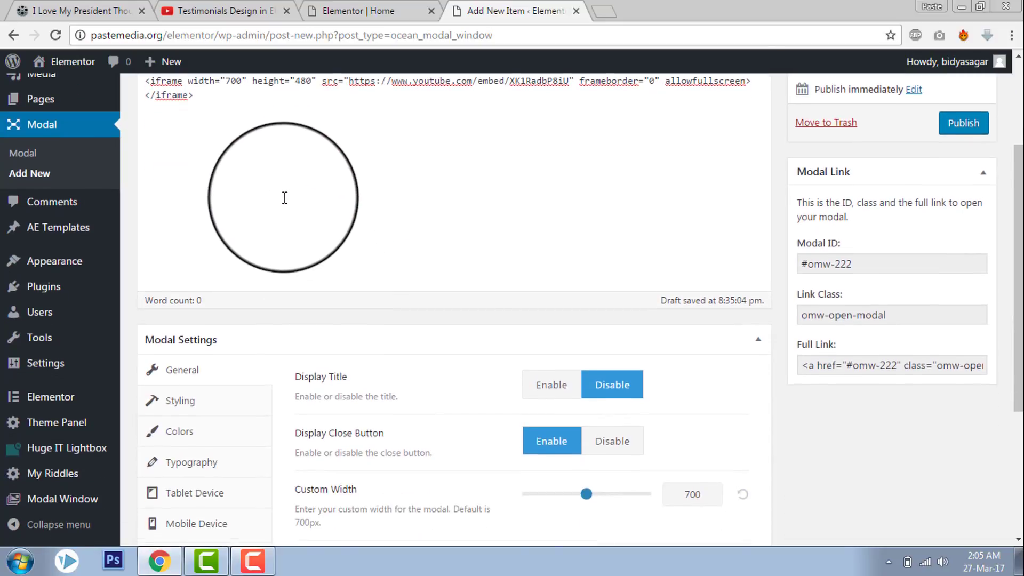
{"action": "scroll", "coordinate": [285, 200], "scroll_direction": "down", "scroll_amount": 3}
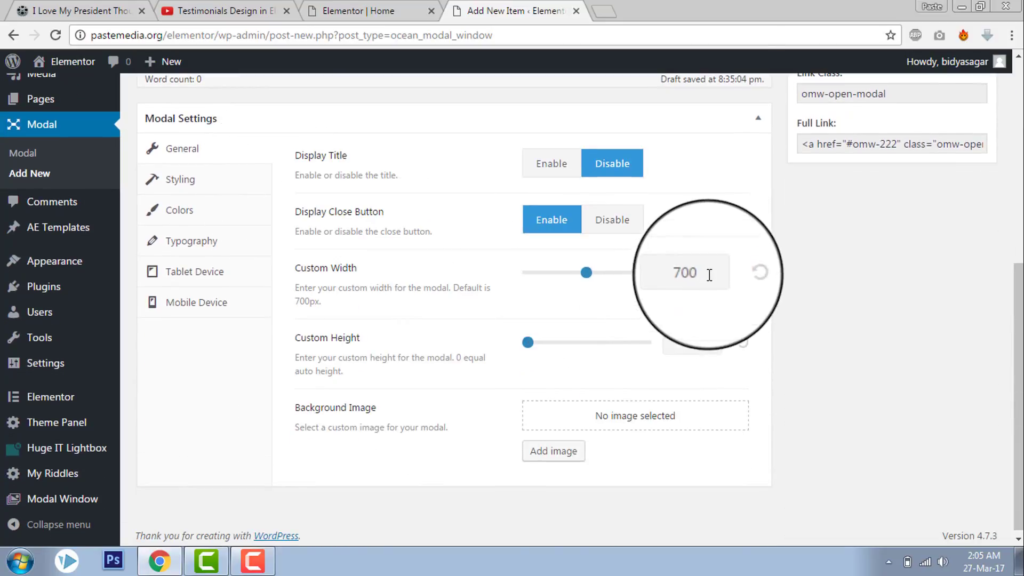
Step: Set the modal's custom height to 480 and its styling padding to 0px
{"action": "double_click", "coordinate": [687, 347]}
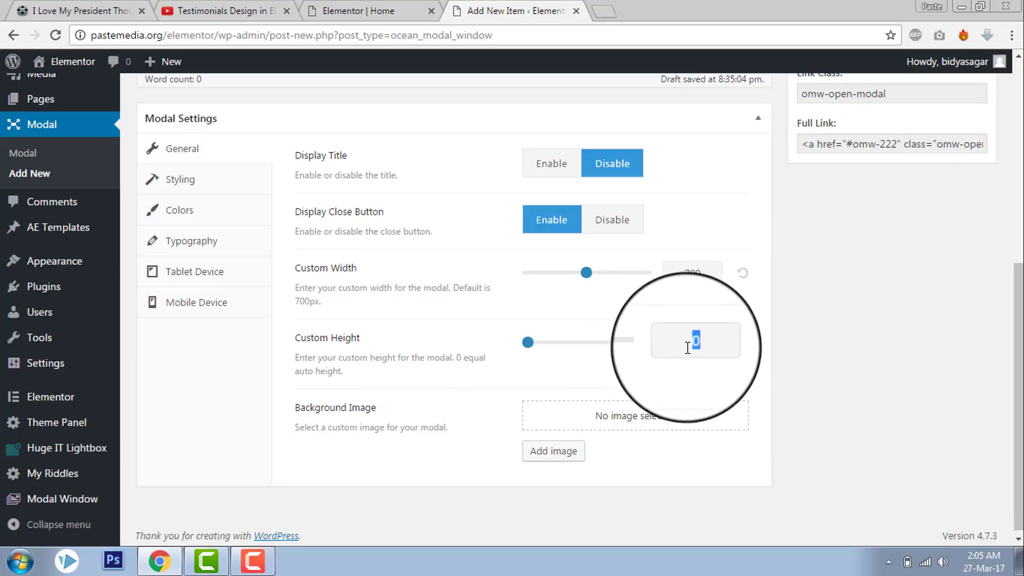
{"action": "type", "text": "480"}
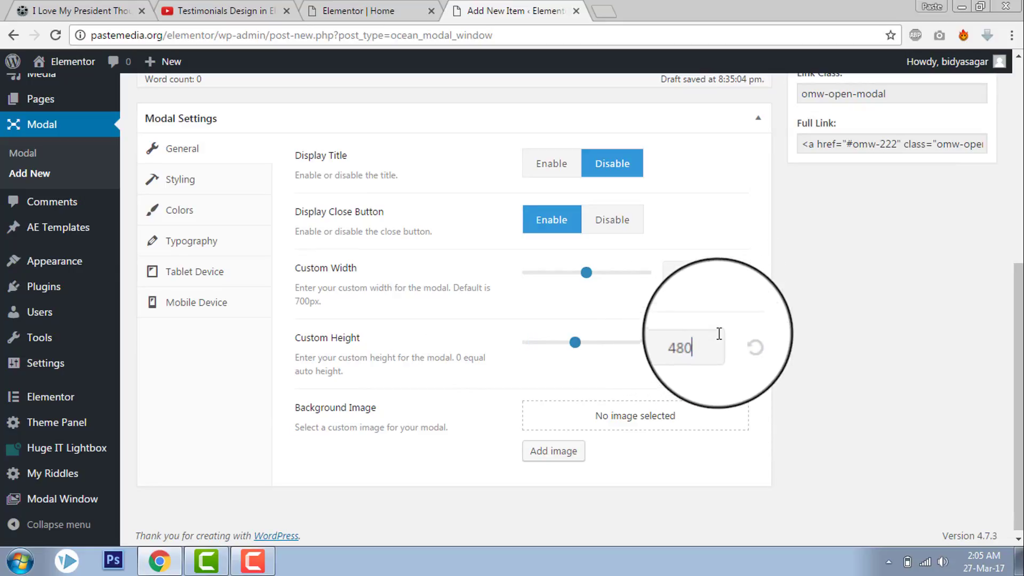
{"action": "left_click", "coordinate": [172, 188]}
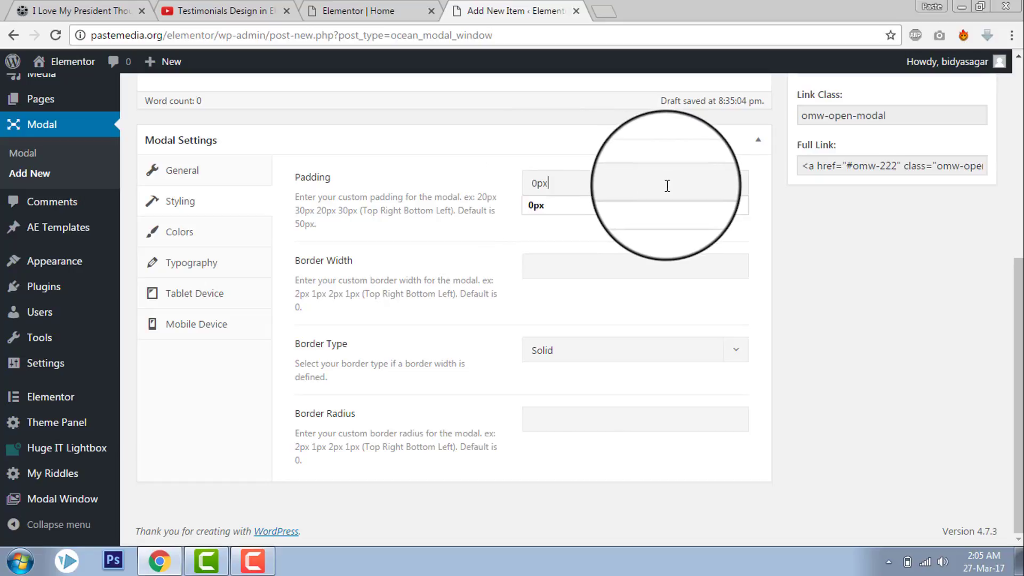
{"action": "scroll", "coordinate": [841, 283], "scroll_direction": "up", "scroll_amount": 1}
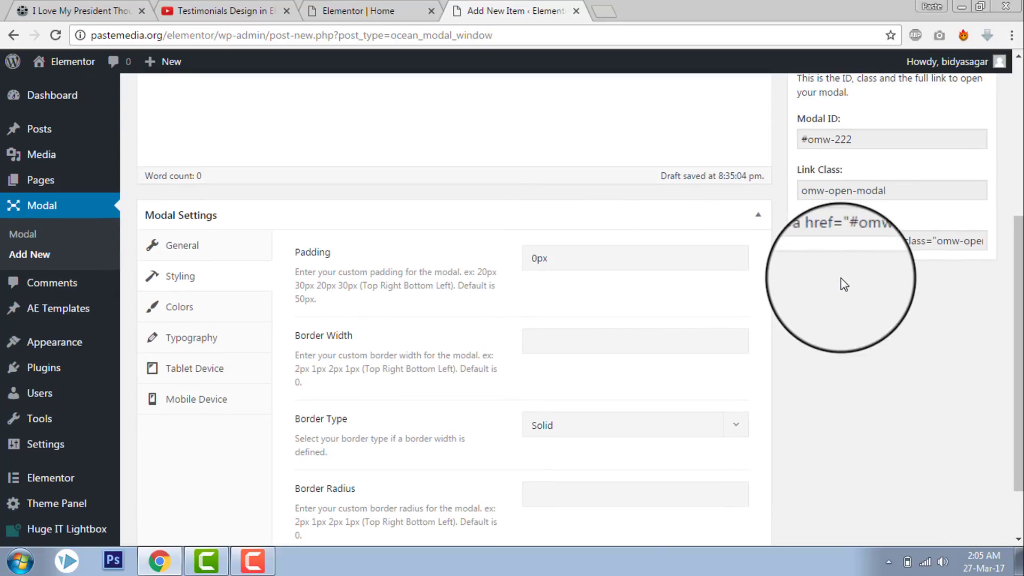
{"action": "scroll", "coordinate": [840, 284], "scroll_direction": "up", "scroll_amount": 1}
{"action": "scroll", "coordinate": [840, 283], "scroll_direction": "up", "scroll_amount": 2}
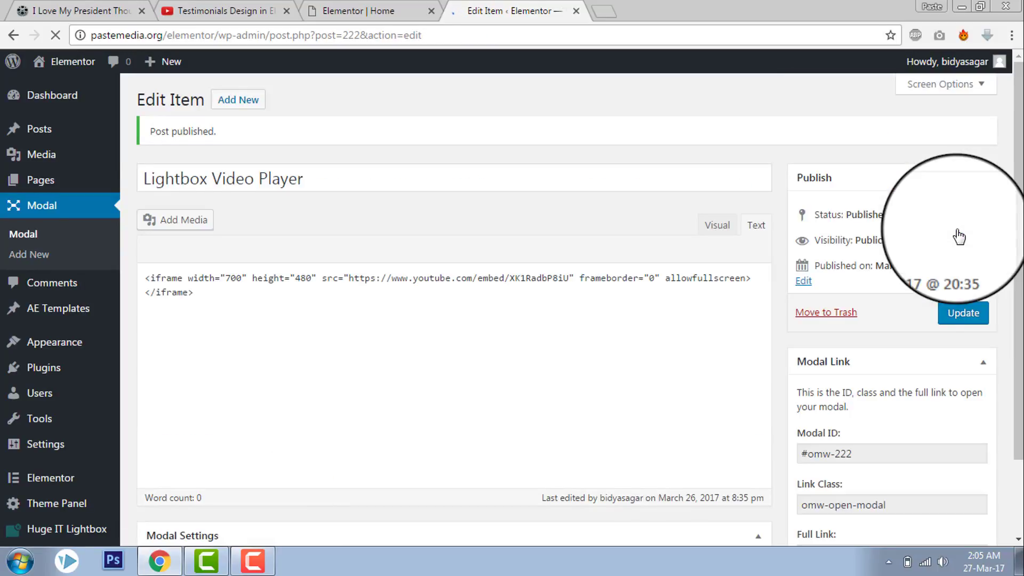
{"action": "scroll", "coordinate": [955, 229], "scroll_direction": "down", "scroll_amount": 1}
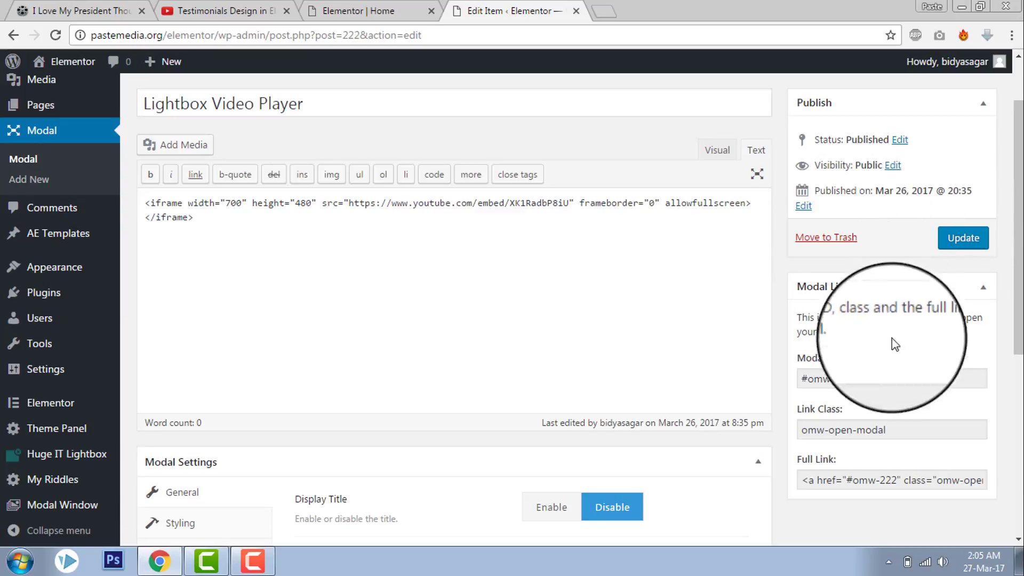
{"action": "scroll", "coordinate": [855, 393], "scroll_direction": "down", "scroll_amount": 1}
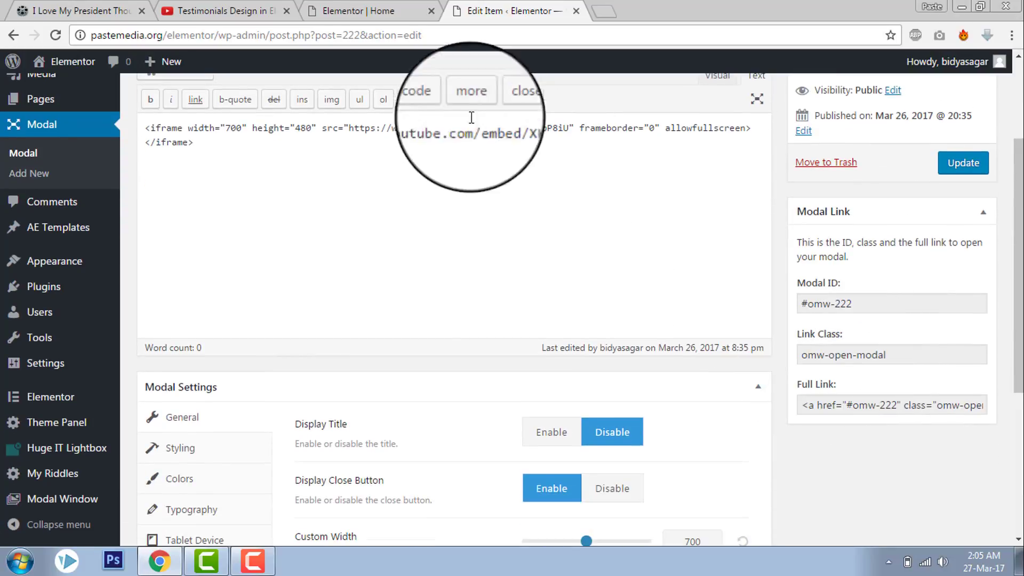
Step: Publish the Lightbox Video Player modal and return to the home page's Elementor editor
{"action": "left_click", "coordinate": [376, 11]}
{"action": "scroll", "coordinate": [321, 250], "scroll_direction": "down", "scroll_amount": 4}
{"action": "scroll", "coordinate": [323, 249], "scroll_direction": "up", "scroll_amount": 1}
{"action": "scroll", "coordinate": [624, 182], "scroll_direction": "down", "scroll_amount": 10}
{"action": "scroll", "coordinate": [627, 183], "scroll_direction": "down", "scroll_amount": 5}
{"action": "scroll", "coordinate": [636, 183], "scroll_direction": "up", "scroll_amount": 13}
{"action": "scroll", "coordinate": [636, 182], "scroll_direction": "up", "scroll_amount": 2}
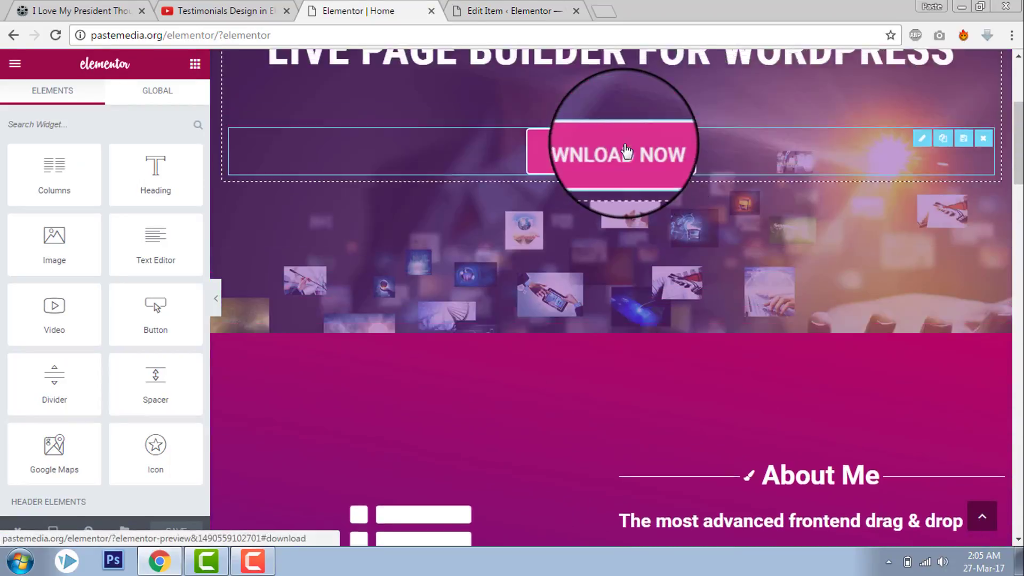
{"action": "scroll", "coordinate": [629, 150], "scroll_direction": "up", "scroll_amount": 2}
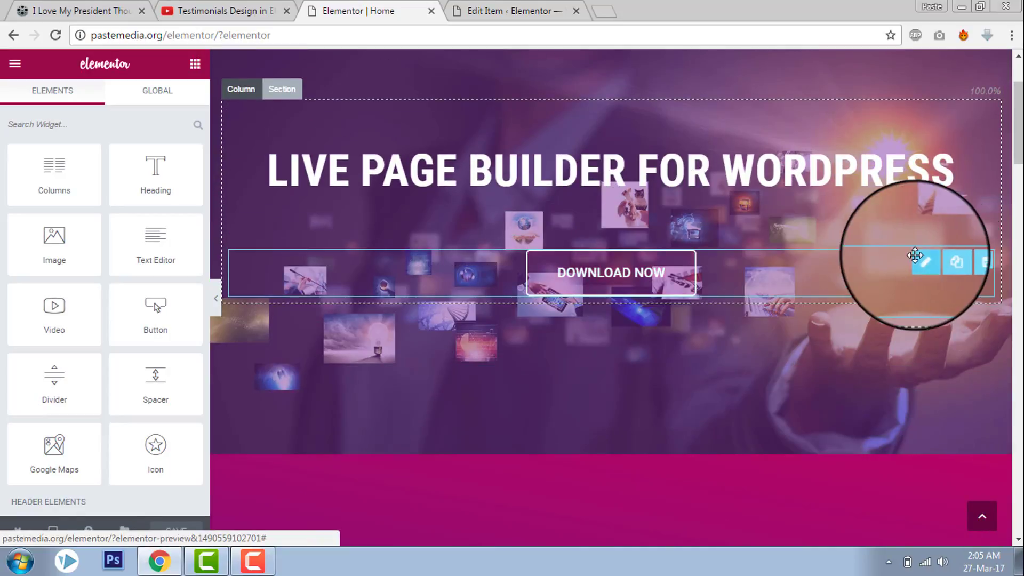
Step: Rename the hero button from DOWNLOAD NOW to WATCH IN ACTION
{"action": "left_click", "coordinate": [923, 261]}
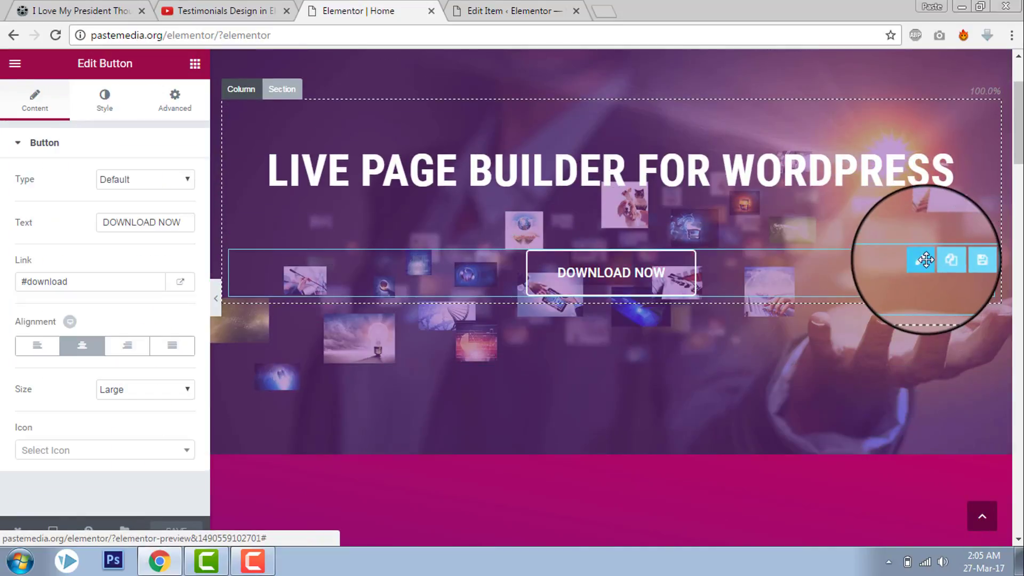
{"action": "triple_click", "coordinate": [189, 221]}
{"action": "type", "text": "WATCH IN ACTION"}
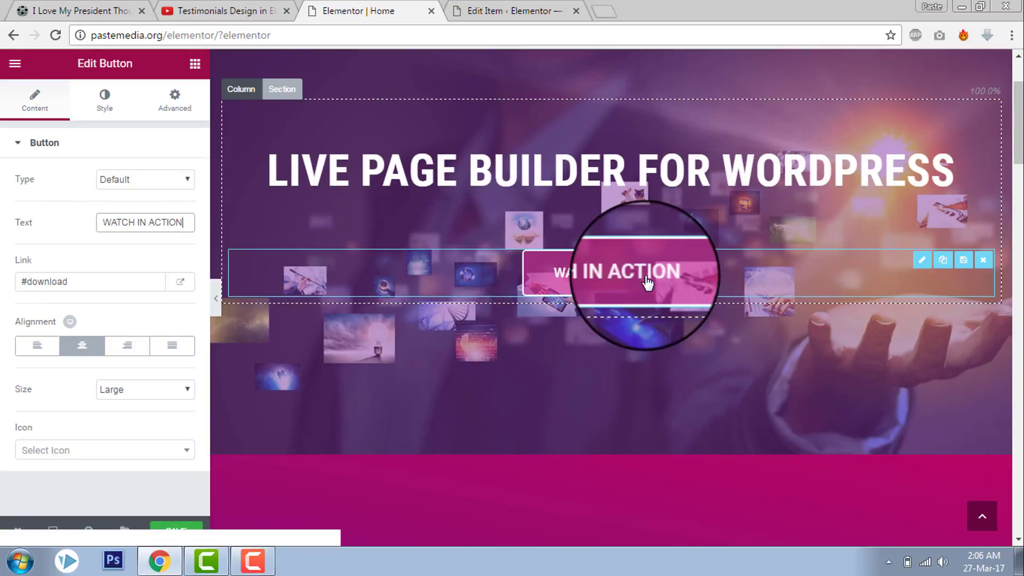
Step: Copy the modal ID #omw-222 from the modal item in WordPress
{"action": "left_click", "coordinate": [516, 10]}
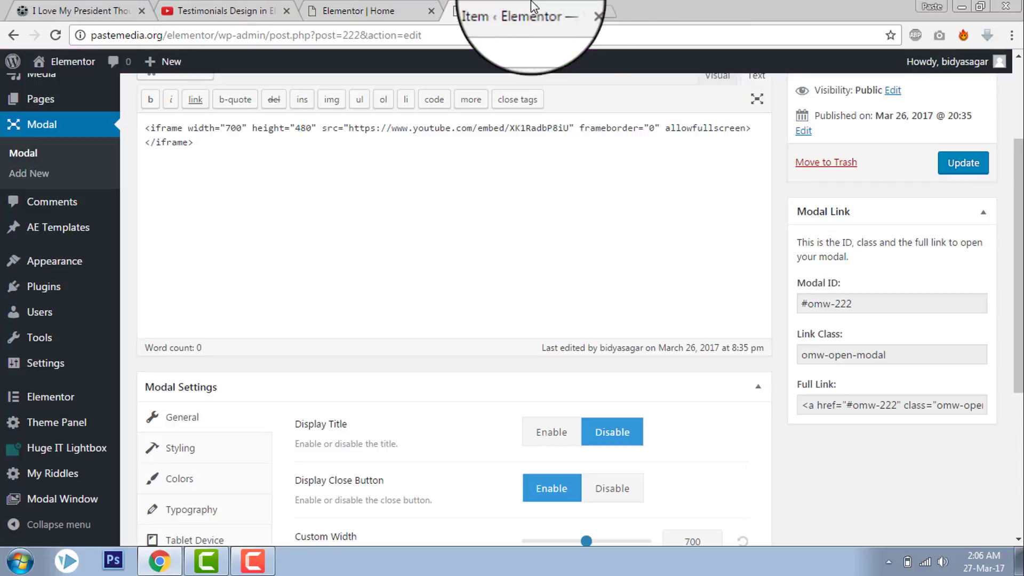
{"action": "left_click", "coordinate": [802, 306]}
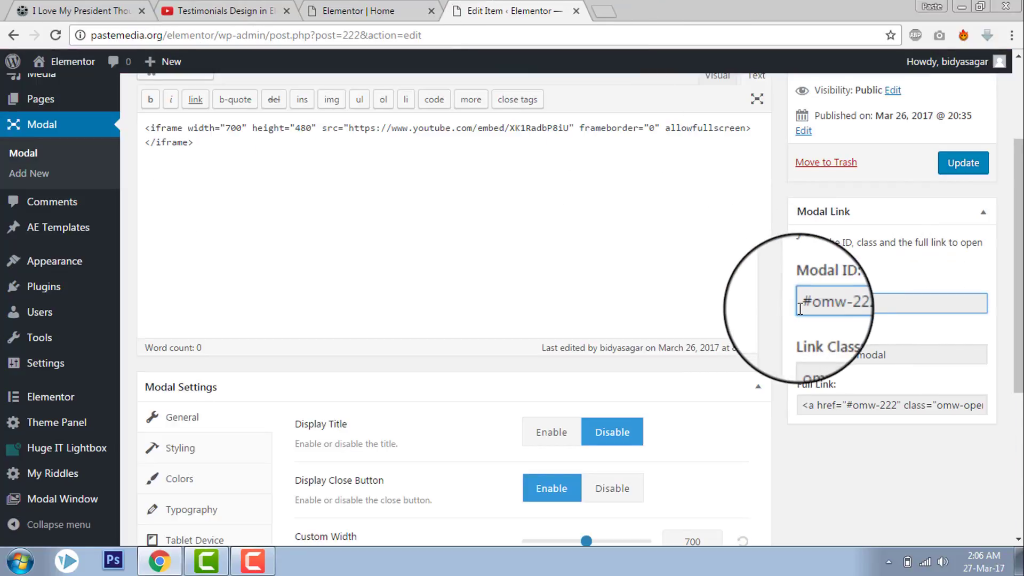
{"action": "triple_click", "coordinate": [802, 306]}
{"action": "left_click", "coordinate": [802, 305]}
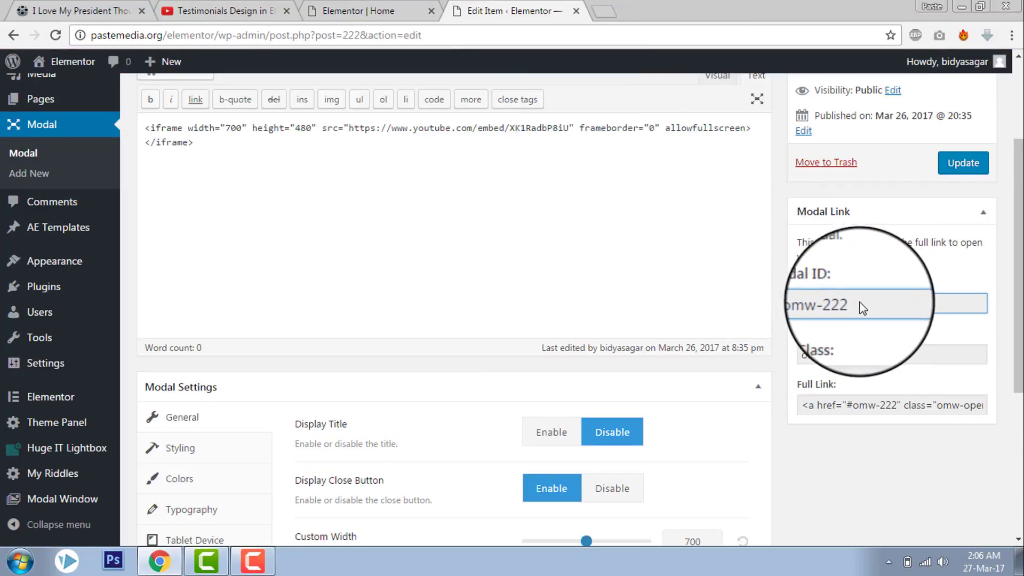
{"action": "triple_click", "coordinate": [800, 305]}
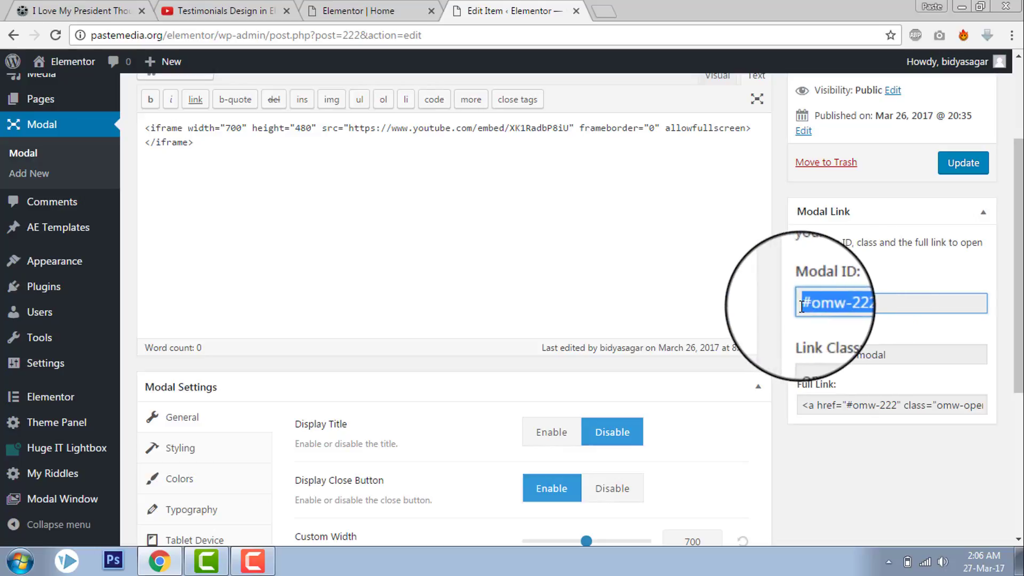
Step: Replace the button's #download link with the modal ID #omw-222
{"action": "left_click", "coordinate": [240, 10]}
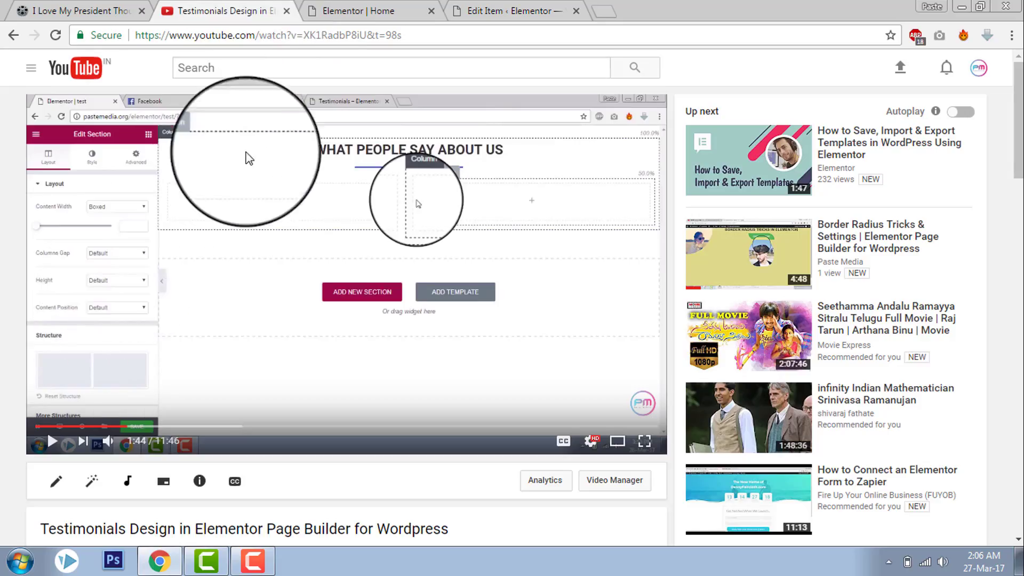
{"action": "left_click", "coordinate": [360, 11]}
{"action": "left_click_drag", "start_coordinate": [122, 286], "coordinate": [2, 282]}
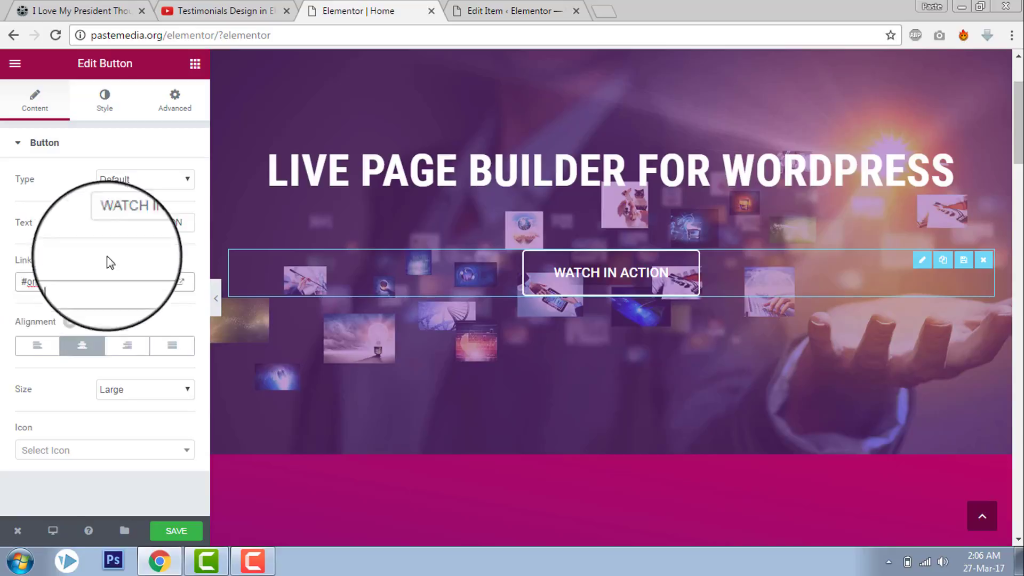
Step: Give the button the CSS class omw-open-modal copied from the modal item, and save the page
{"action": "left_click", "coordinate": [184, 112]}
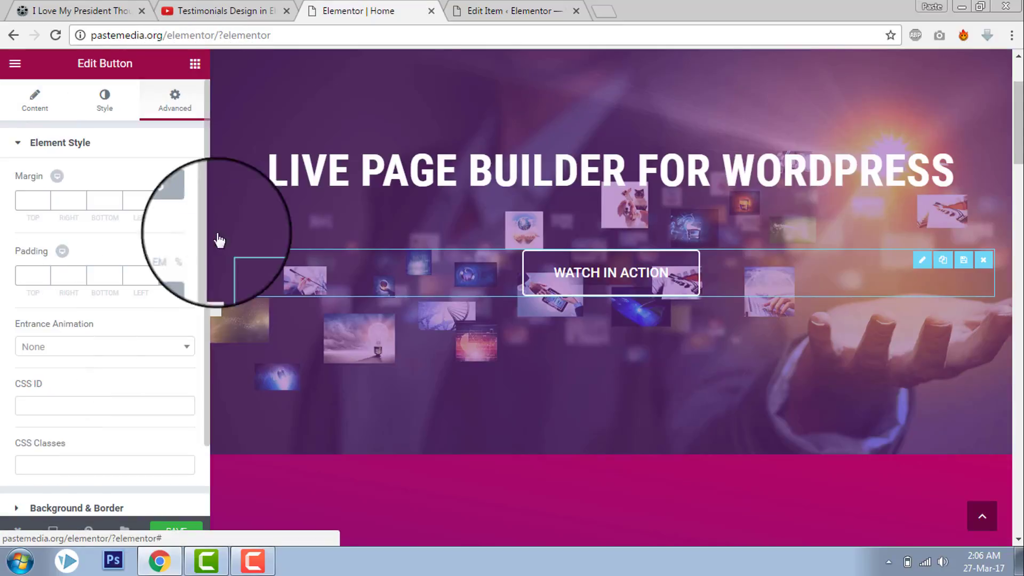
{"action": "left_click", "coordinate": [528, 13]}
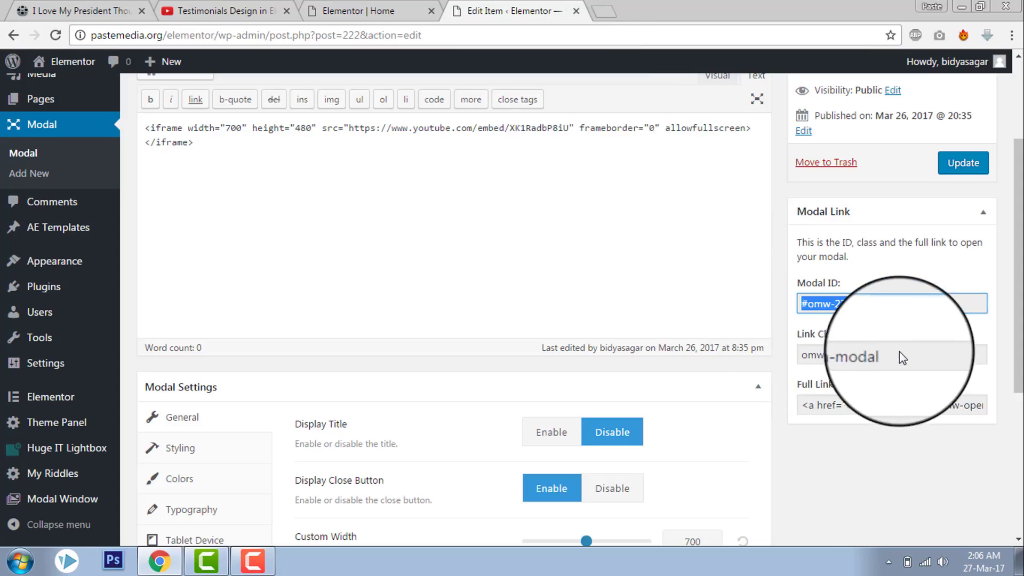
{"action": "left_click_drag", "start_coordinate": [888, 355], "coordinate": [798, 354]}
{"action": "key", "text": "ctrl+c"}
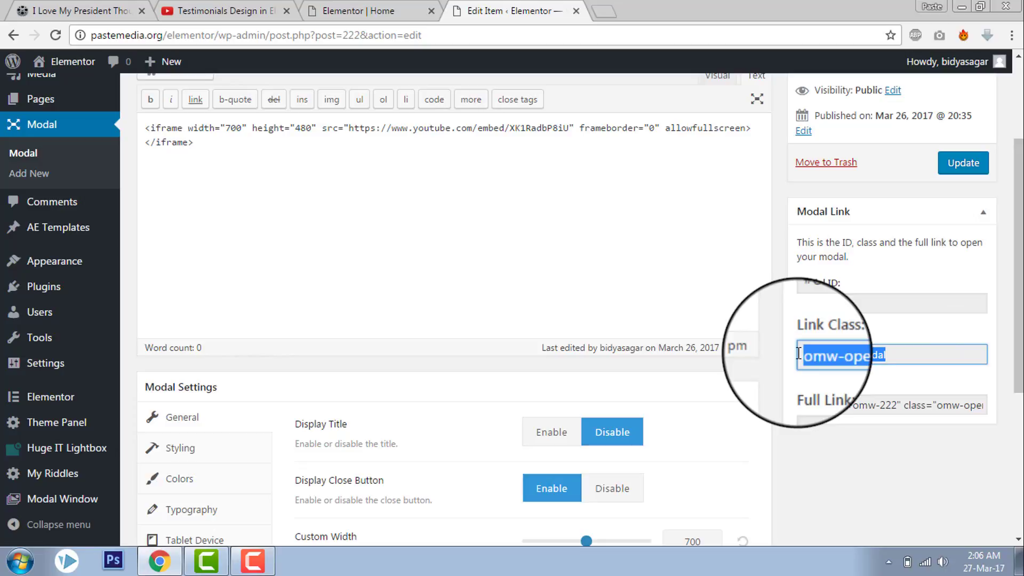
{"action": "left_click", "coordinate": [380, 10]}
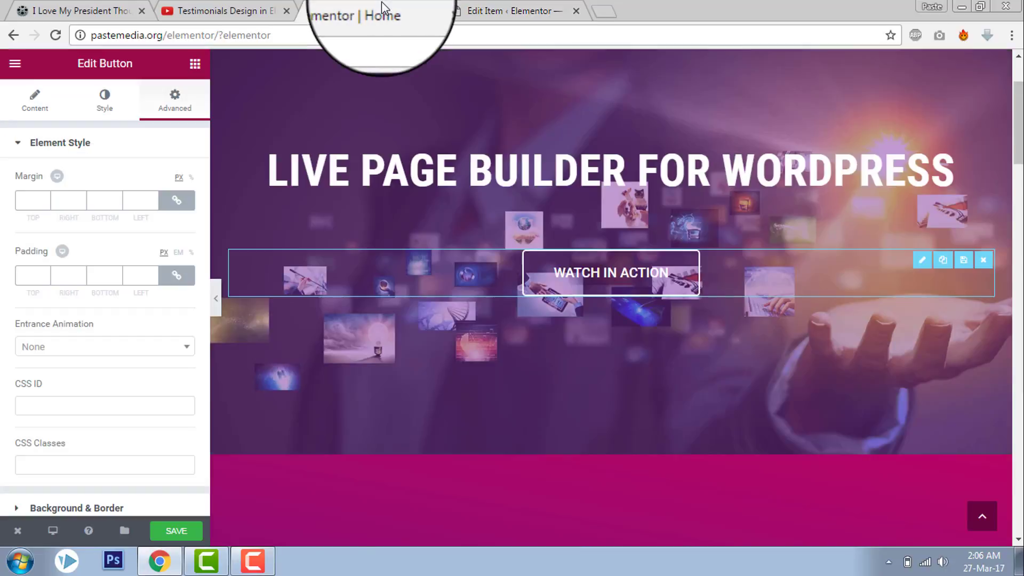
{"action": "scroll", "coordinate": [158, 392], "scroll_direction": "down", "scroll_amount": 1}
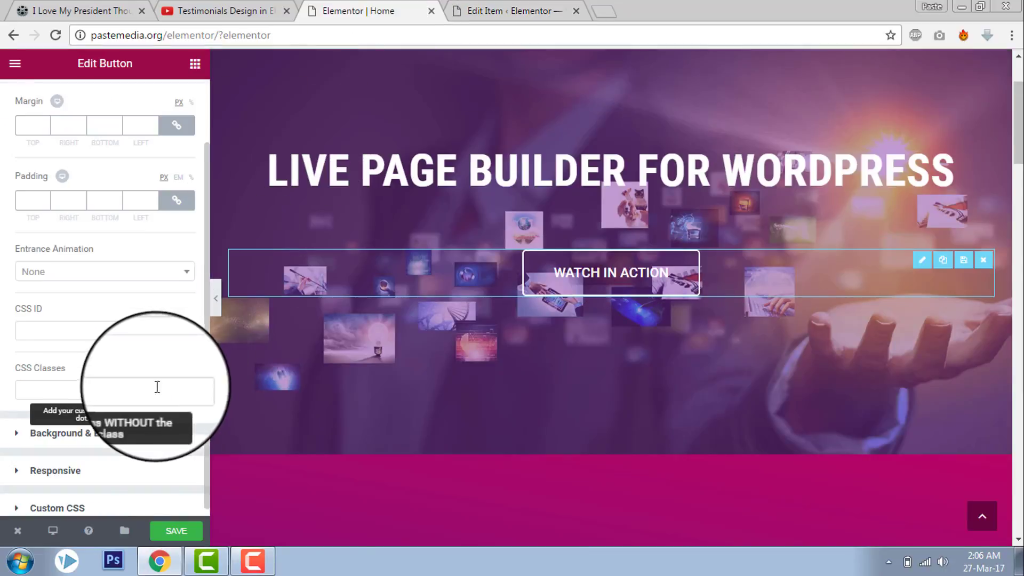
{"action": "left_click", "coordinate": [66, 391]}
{"action": "key", "text": "ctrl+v"}
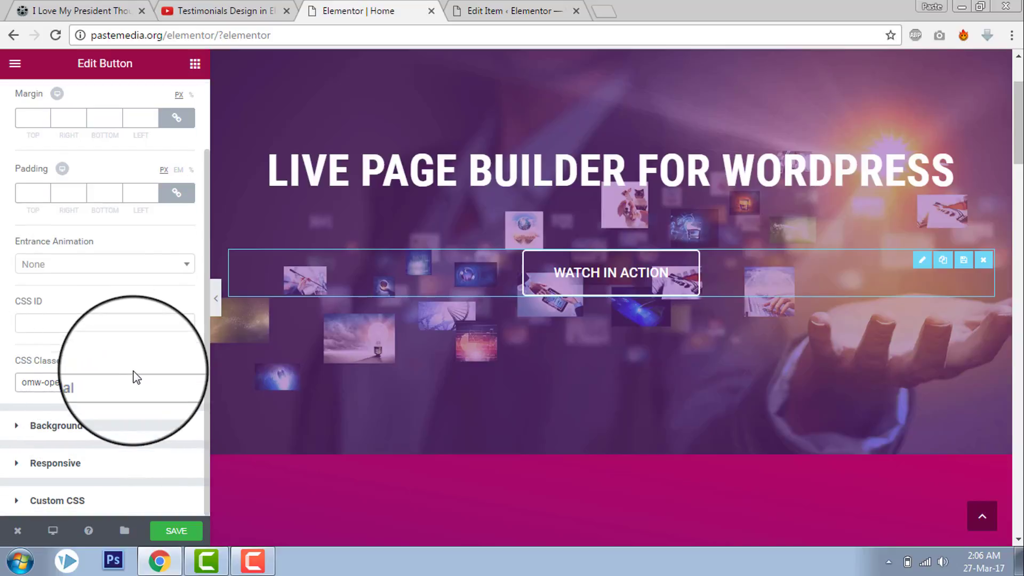
{"action": "left_click", "coordinate": [176, 534]}
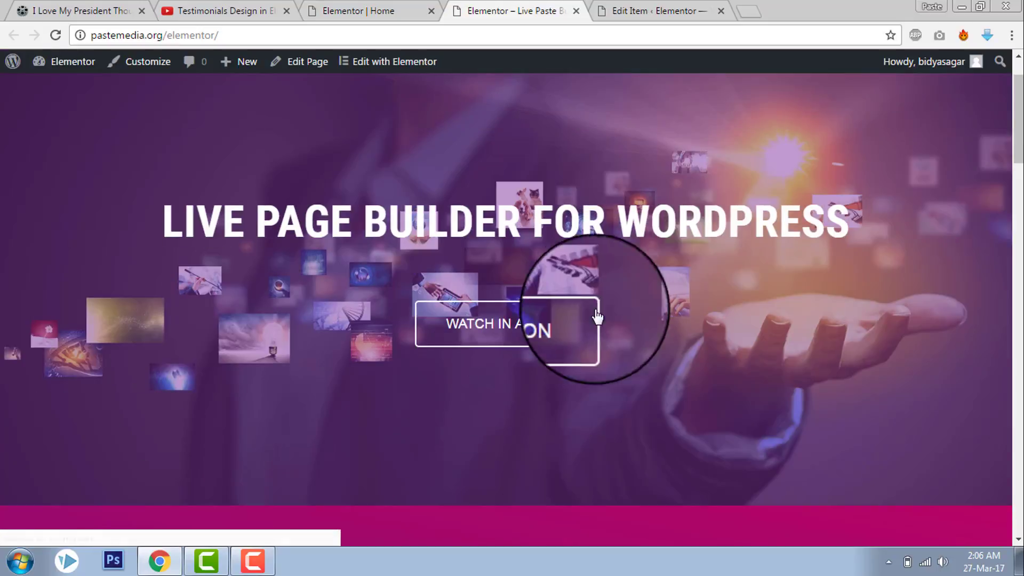
Step: Test that WATCH IN ACTION opens the Testimonials video lightbox on the live page, then close it
{"action": "left_click", "coordinate": [507, 336]}
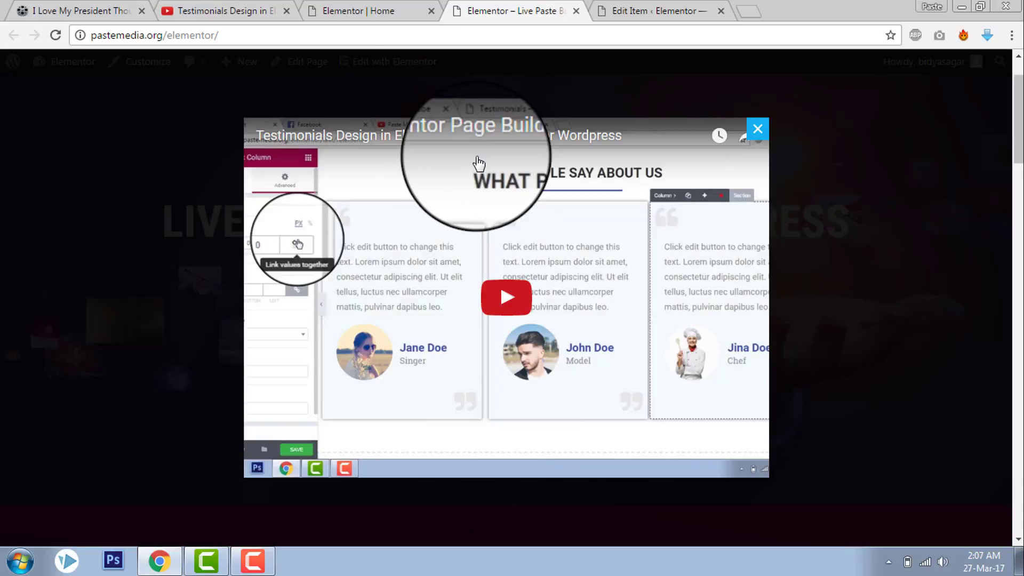
{"action": "left_click", "coordinate": [756, 129]}
{"action": "scroll", "coordinate": [505, 333], "scroll_direction": "down", "scroll_amount": 3}
Step: Give the About Me list icon the CSS class omw-open-modal
{"action": "left_click", "coordinate": [359, 10]}
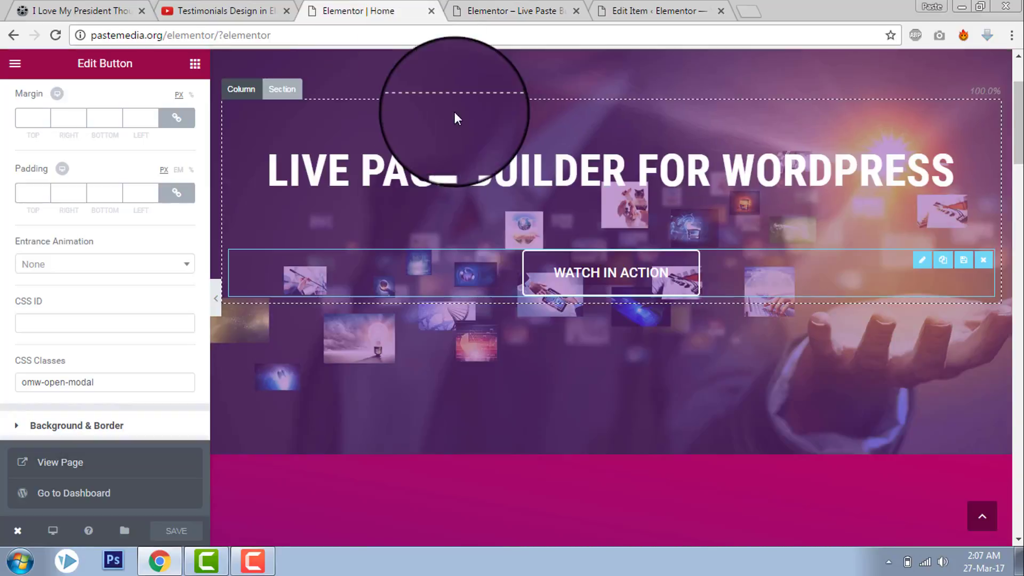
{"action": "scroll", "coordinate": [527, 145], "scroll_direction": "down", "scroll_amount": 2}
{"action": "scroll", "coordinate": [582, 132], "scroll_direction": "down", "scroll_amount": 2}
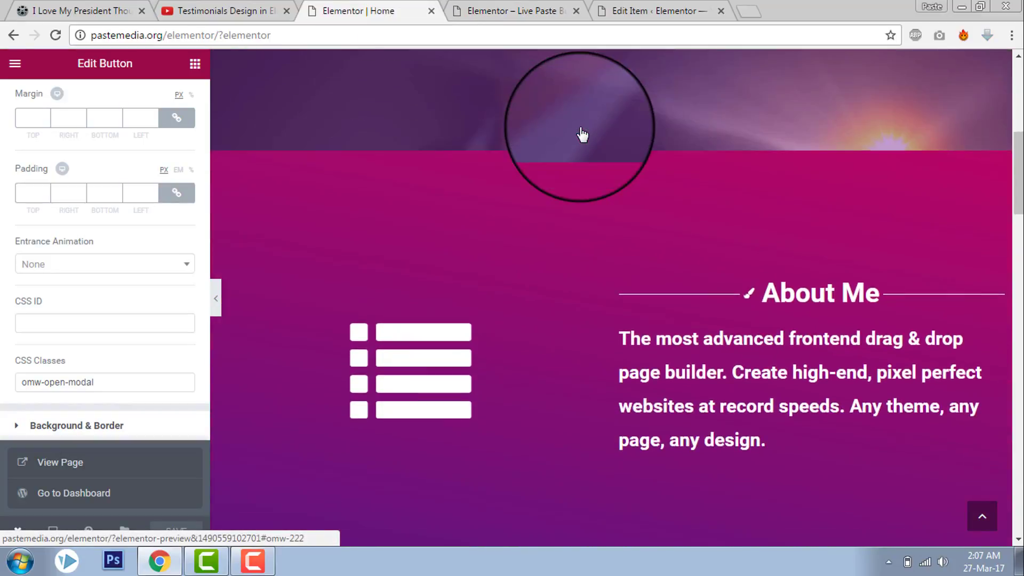
{"action": "left_click", "coordinate": [423, 360]}
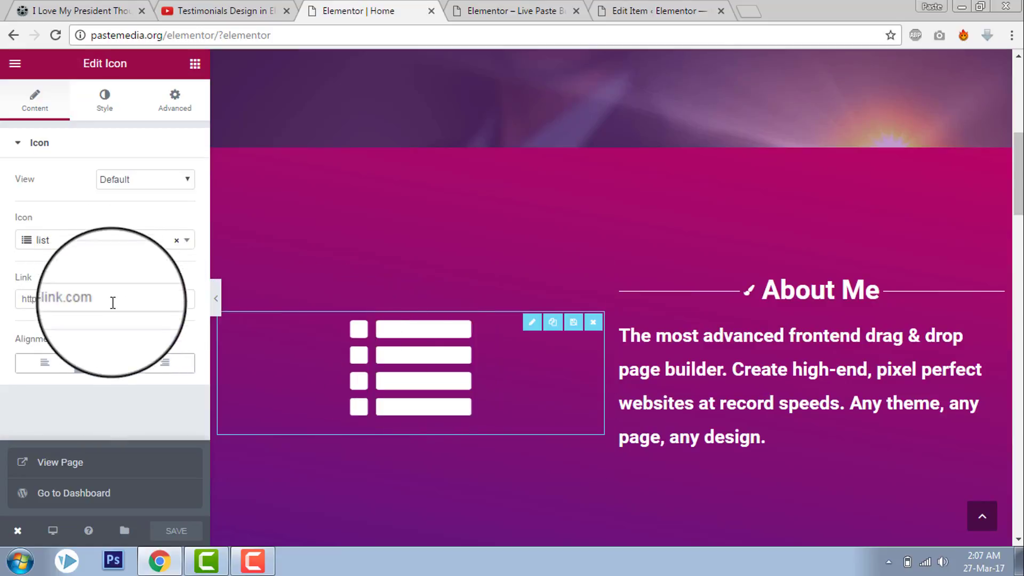
{"action": "left_click", "coordinate": [173, 103]}
{"action": "scroll", "coordinate": [152, 184], "scroll_direction": "down", "scroll_amount": 1}
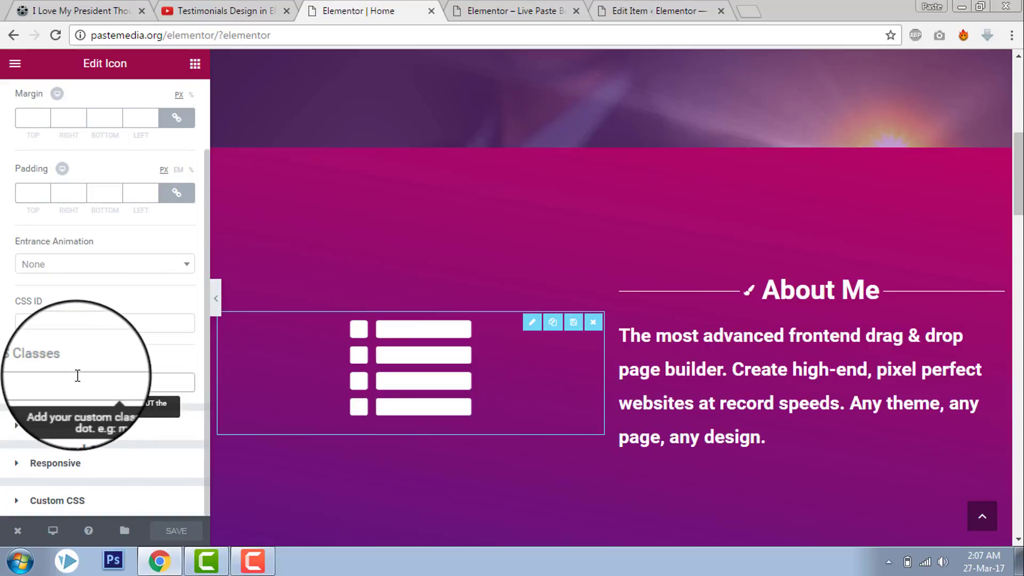
{"action": "key", "text": "ctrl+v"}
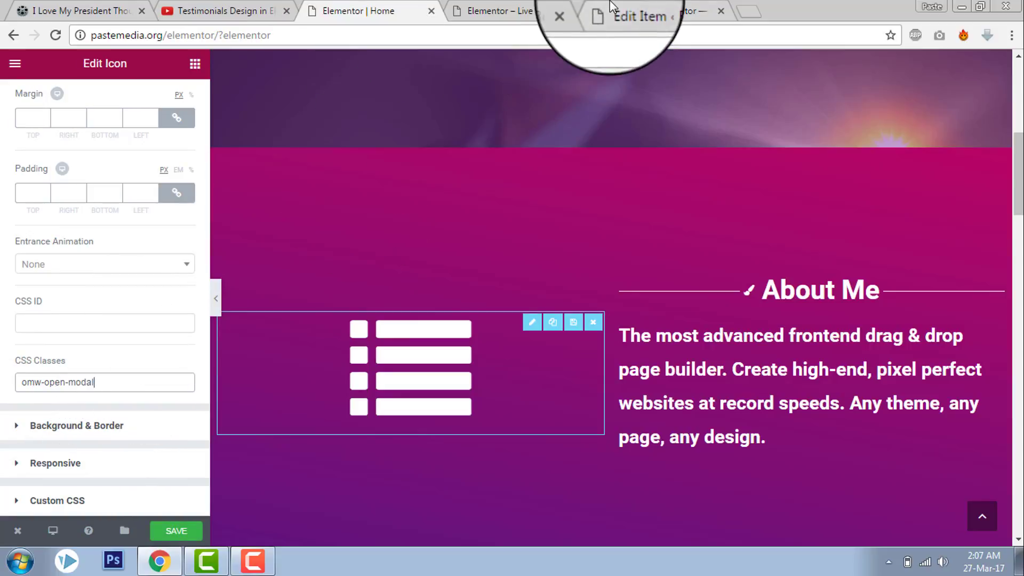
Step: Link the list icon to #omw-222 copied from the modal item, and save the page
{"action": "left_click", "coordinate": [631, 12]}
{"action": "left_click", "coordinate": [804, 302]}
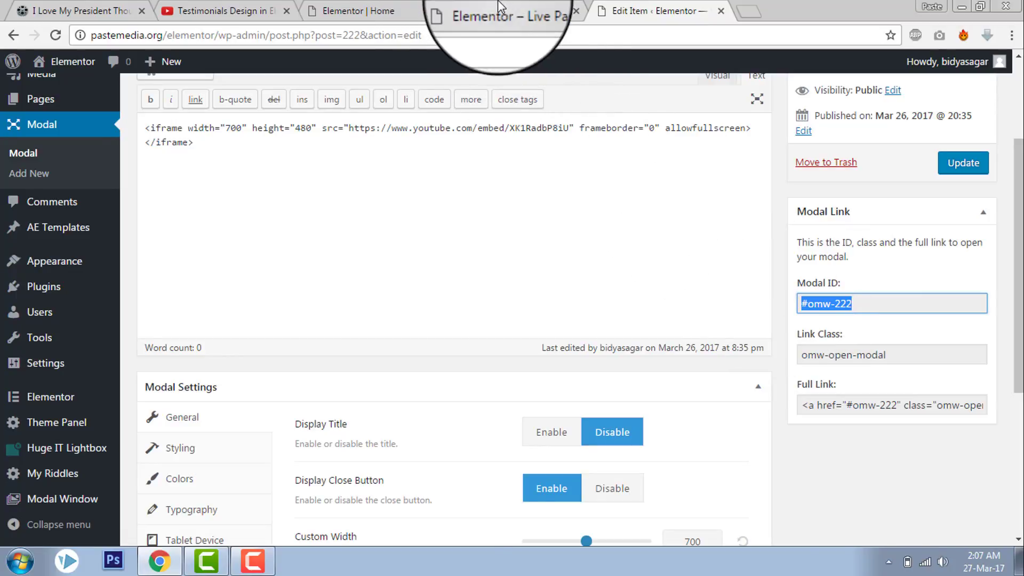
{"action": "left_click", "coordinate": [424, 11]}
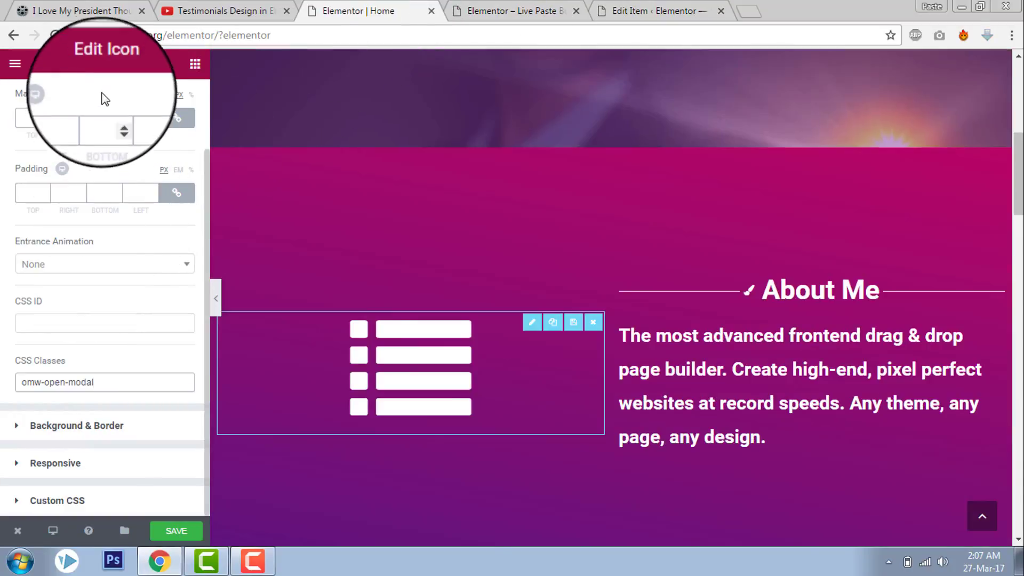
{"action": "scroll", "coordinate": [103, 91], "scroll_direction": "up", "scroll_amount": 2}
{"action": "left_click", "coordinate": [34, 101]}
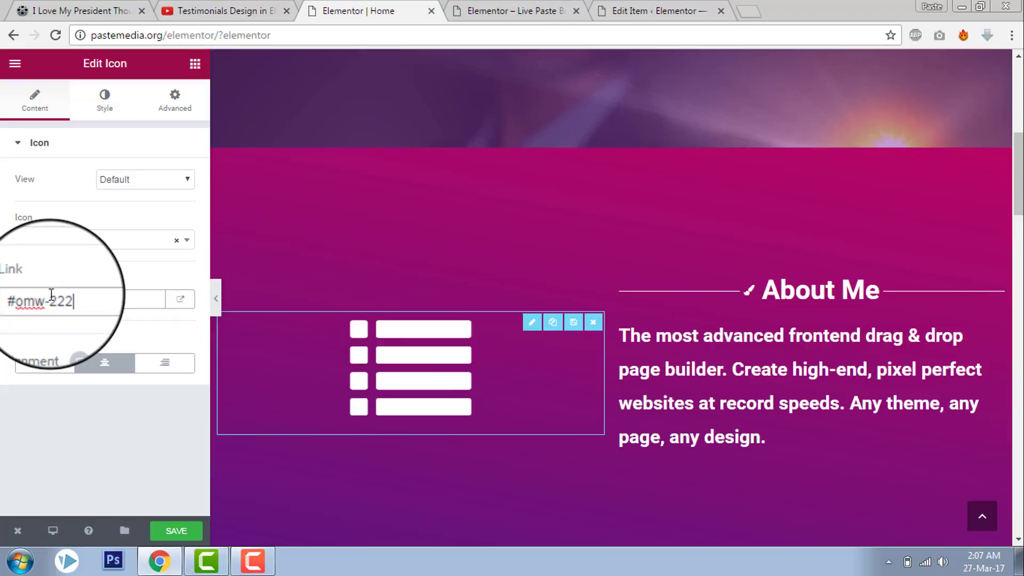
{"action": "left_click", "coordinate": [175, 545]}
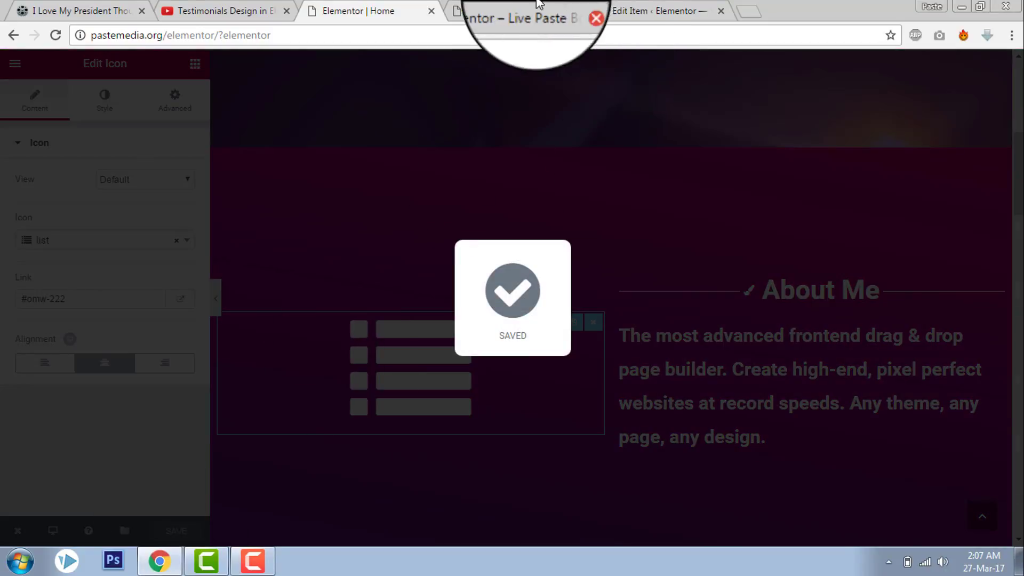
{"action": "left_click", "coordinate": [521, 12]}
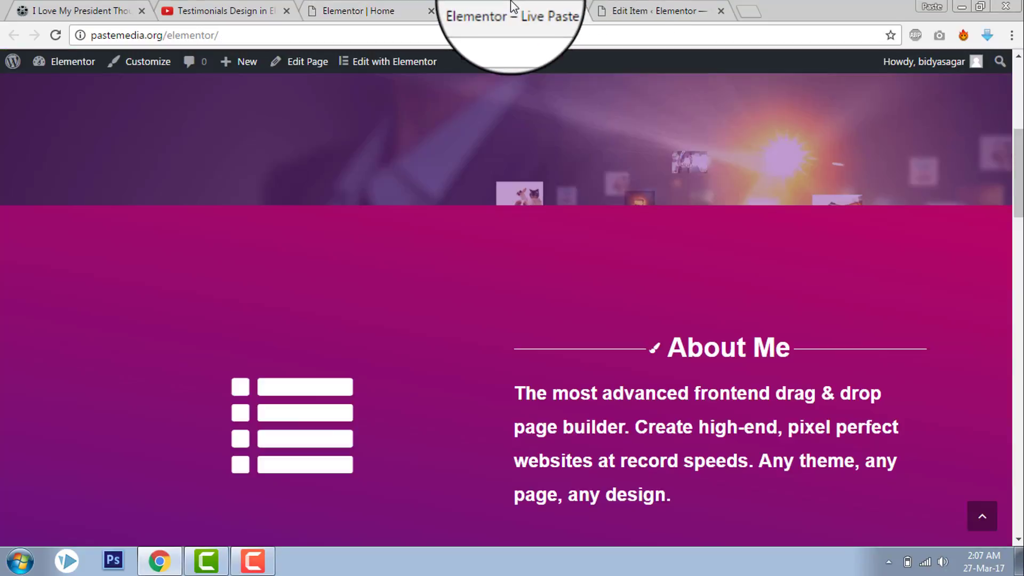
{"action": "left_click", "coordinate": [58, 38]}
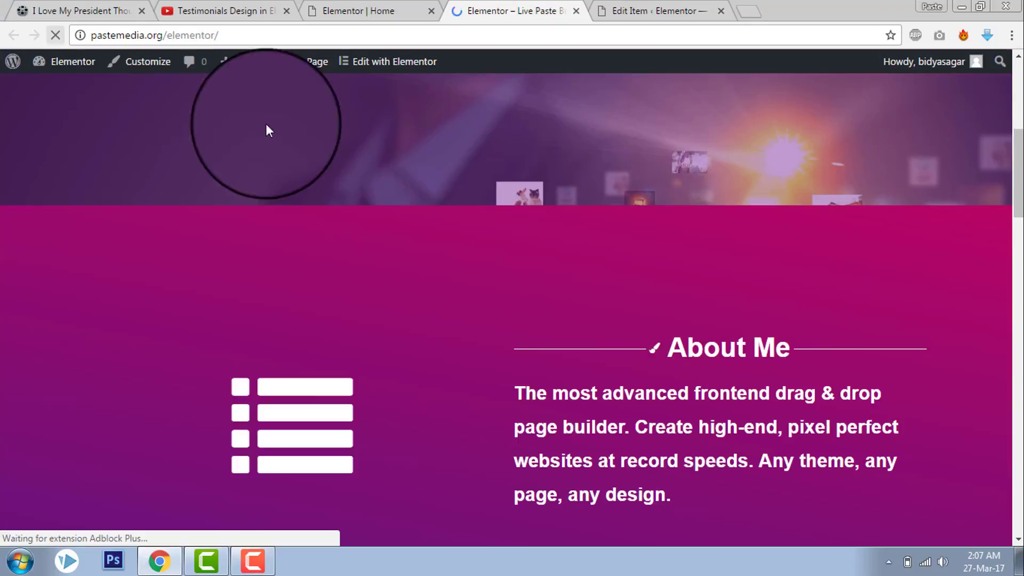
{"action": "scroll", "coordinate": [286, 361], "scroll_direction": "down", "scroll_amount": 3}
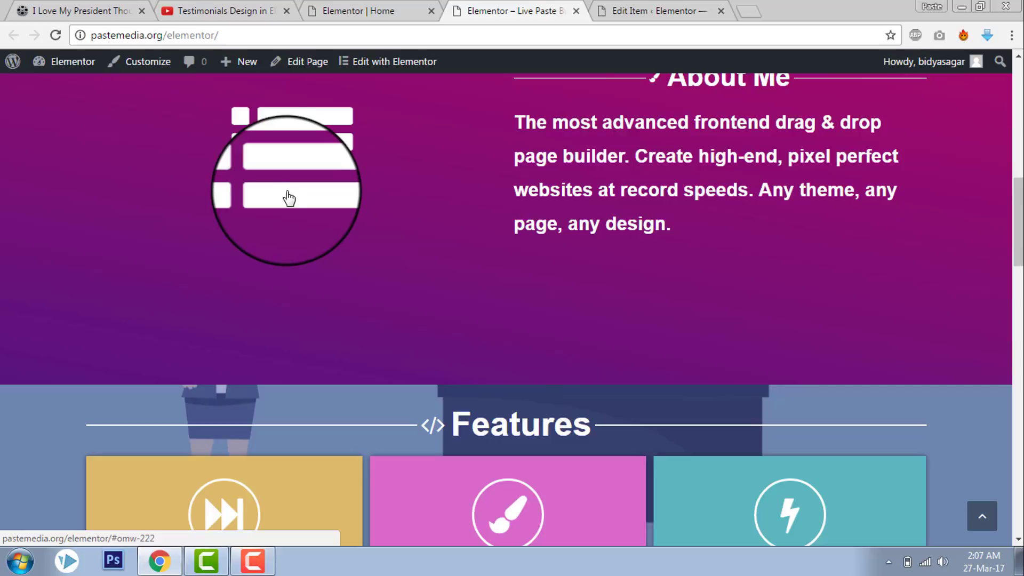
{"action": "left_click", "coordinate": [296, 192]}
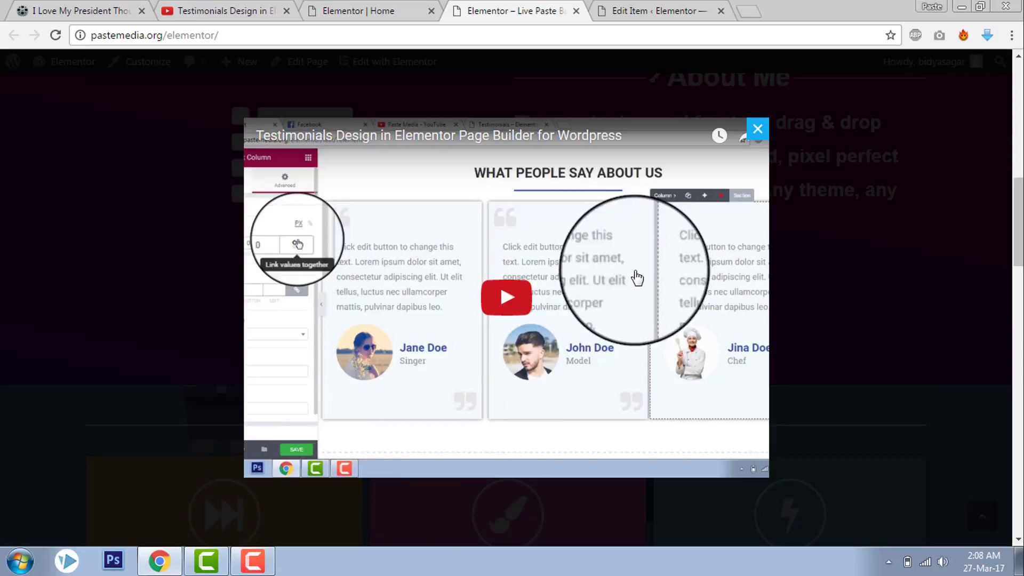
{"action": "left_click", "coordinate": [757, 129]}
{"action": "scroll", "coordinate": [764, 173], "scroll_direction": "up", "scroll_amount": 4}
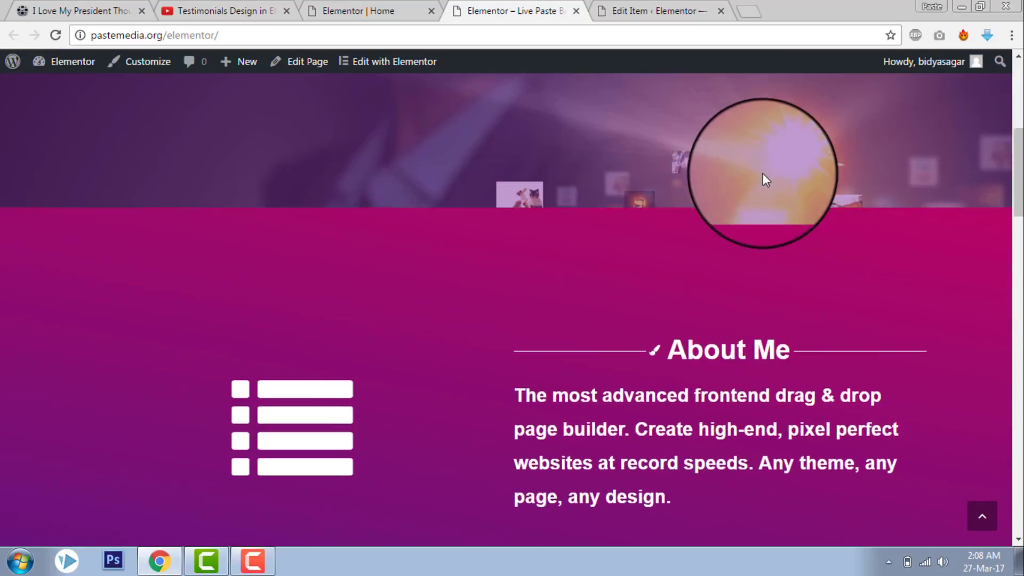
{"action": "scroll", "coordinate": [640, 320], "scroll_direction": "down", "scroll_amount": 2}
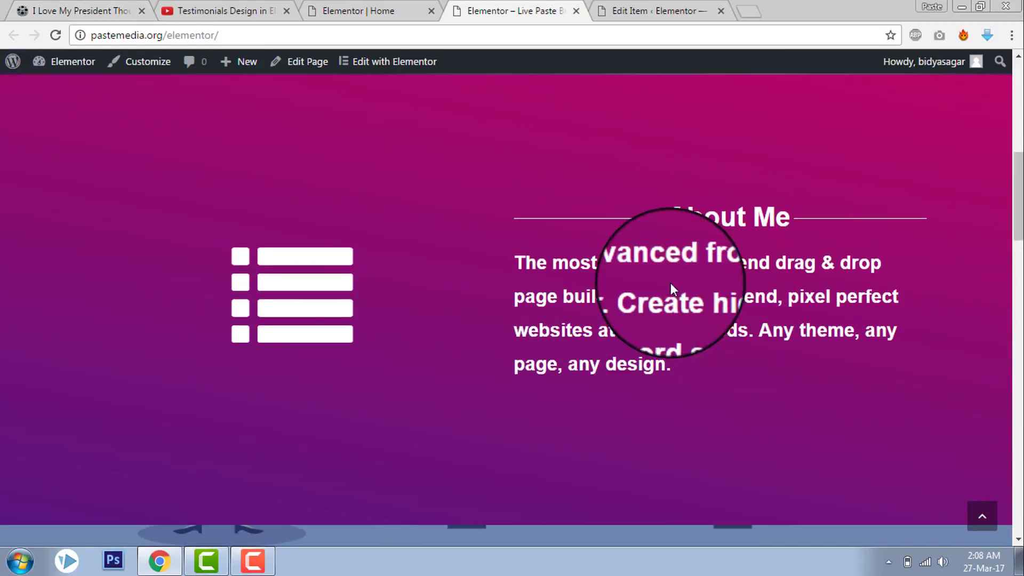
Step: Select the words 'any design' in the About Me paragraph's visual editor
{"action": "left_click", "coordinate": [357, 11]}
{"action": "scroll", "coordinate": [601, 324], "scroll_direction": "down", "scroll_amount": 1}
{"action": "left_click", "coordinate": [751, 280]}
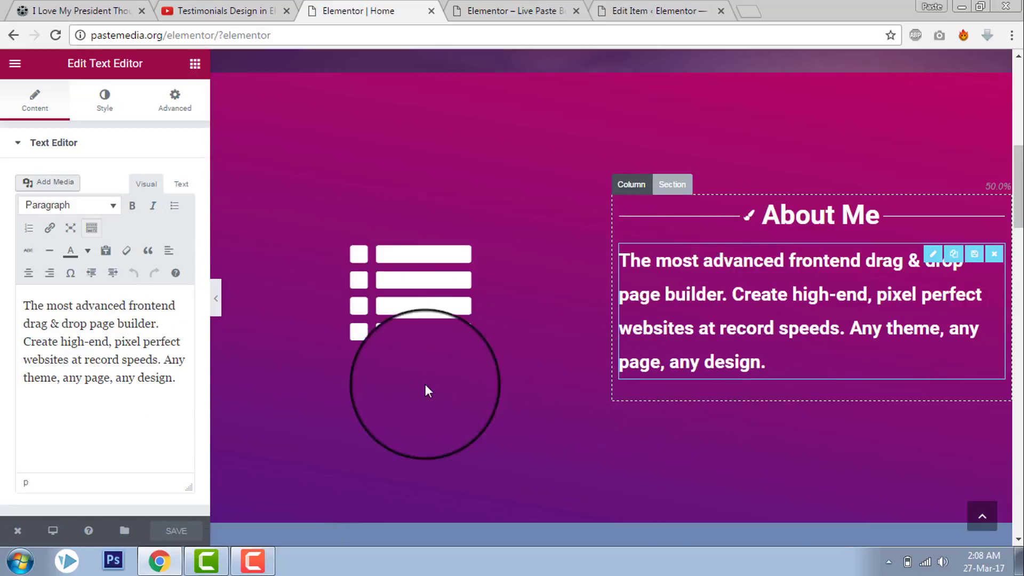
{"action": "double_click", "coordinate": [126, 378]}
{"action": "left_click_drag", "start_coordinate": [138, 378], "coordinate": [170, 379]}
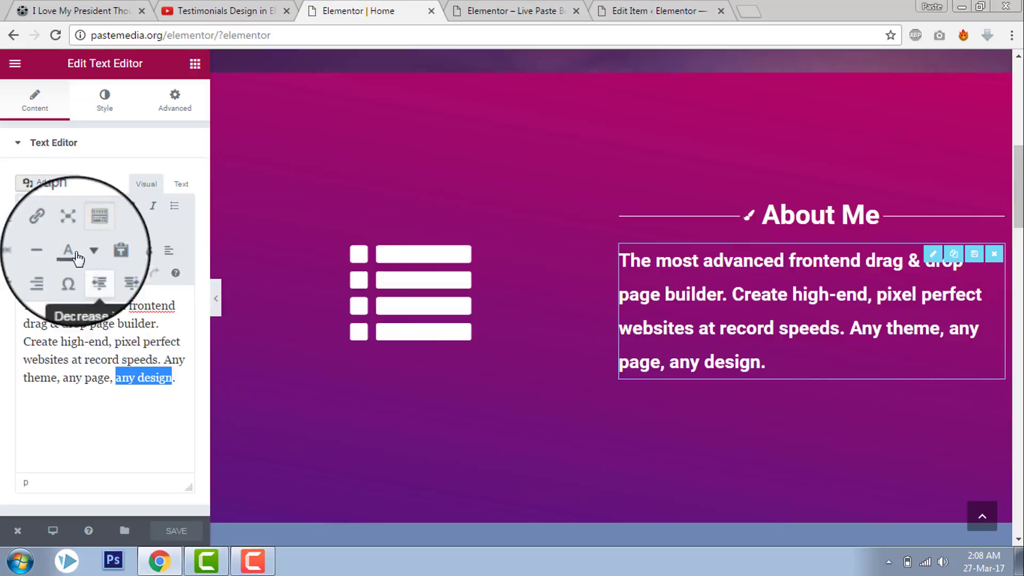
Step: Link 'any design' to #omw-222 and show the paragraph's HTML source
{"action": "left_click", "coordinate": [52, 236]}
{"action": "type", "text": "#omw-222"}
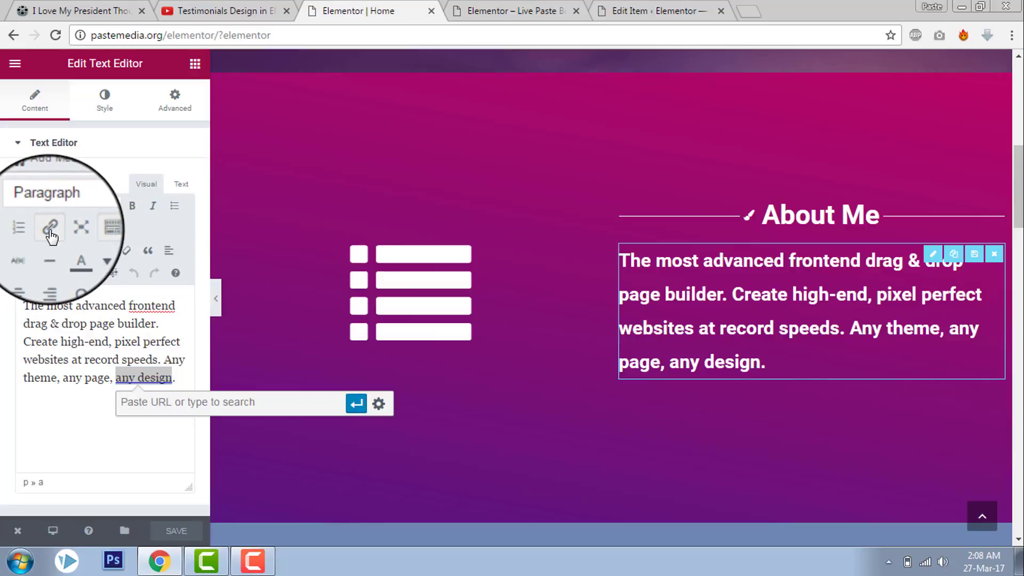
{"action": "left_click", "coordinate": [358, 405]}
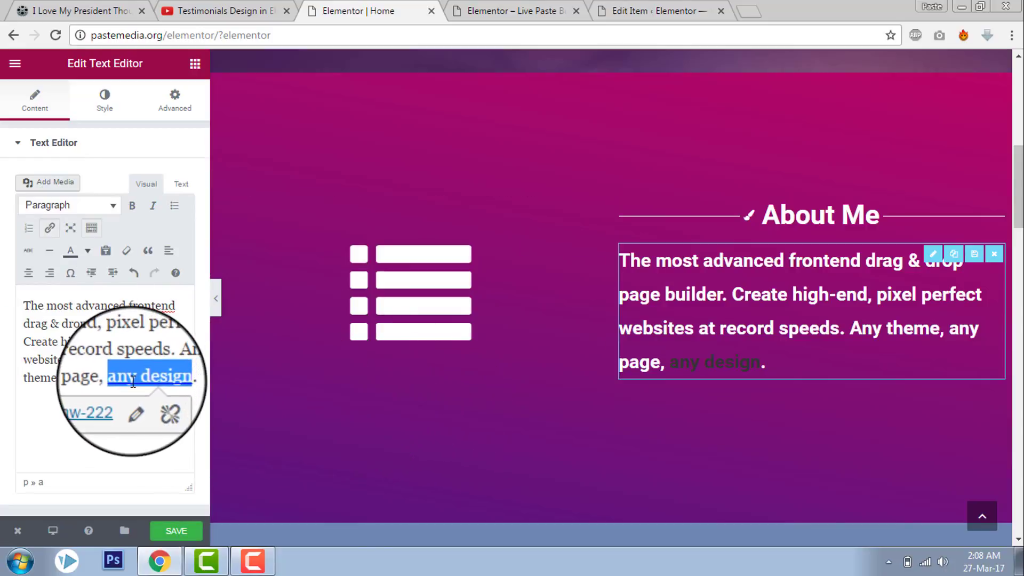
{"action": "left_click", "coordinate": [183, 189]}
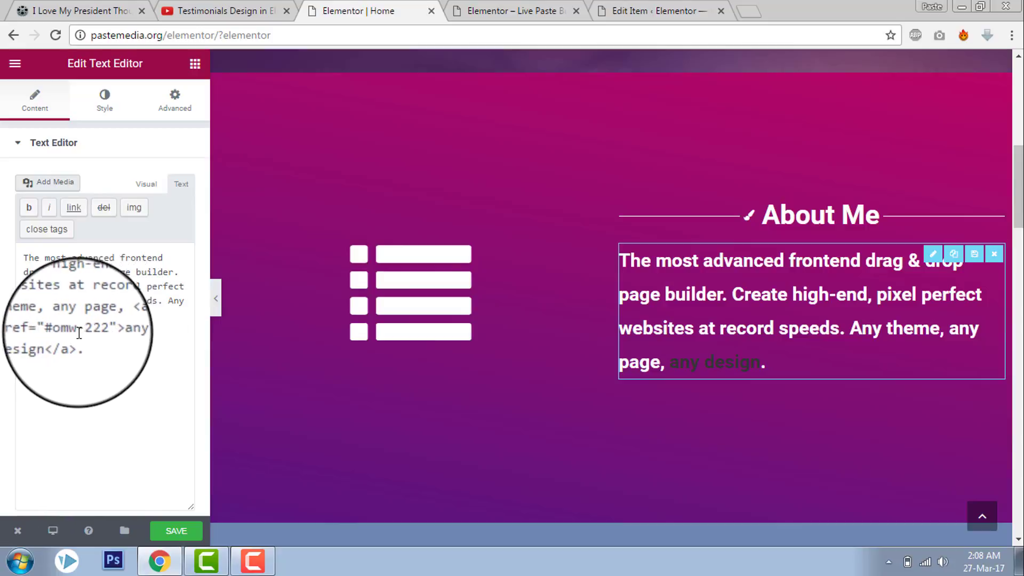
{"action": "left_click", "coordinate": [660, 6]}
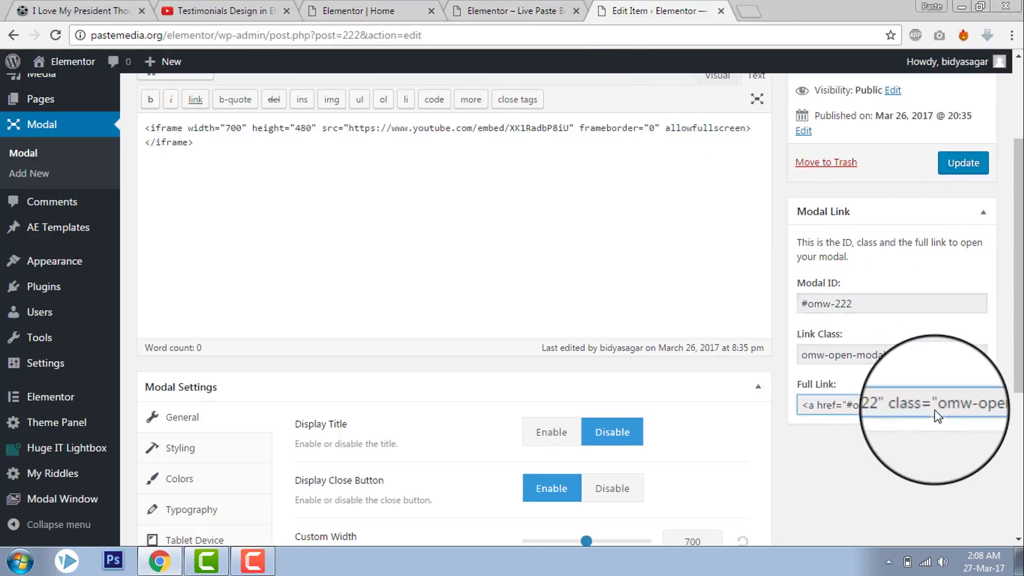
{"action": "mouse_move", "coordinate": [892, 405]}
{"action": "left_mouse_down"}
{"action": "mouse_move", "coordinate": [963, 406]}
{"action": "mouse_move", "coordinate": [839, 405]}
{"action": "mouse_move", "coordinate": [950, 405]}
{"action": "left_mouse_up"}
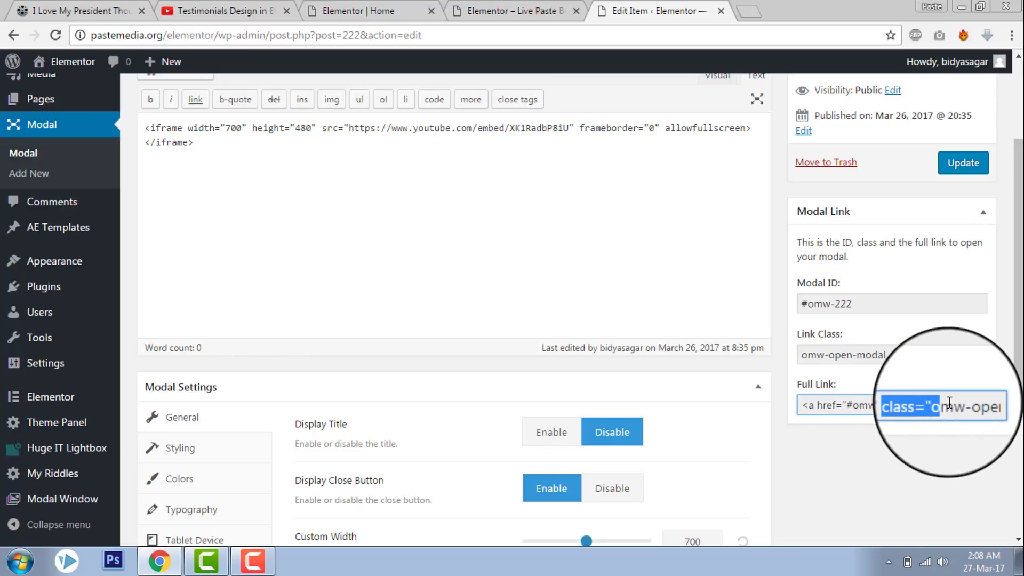
{"action": "left_click_drag", "start_coordinate": [949, 406], "coordinate": [776, 392]}
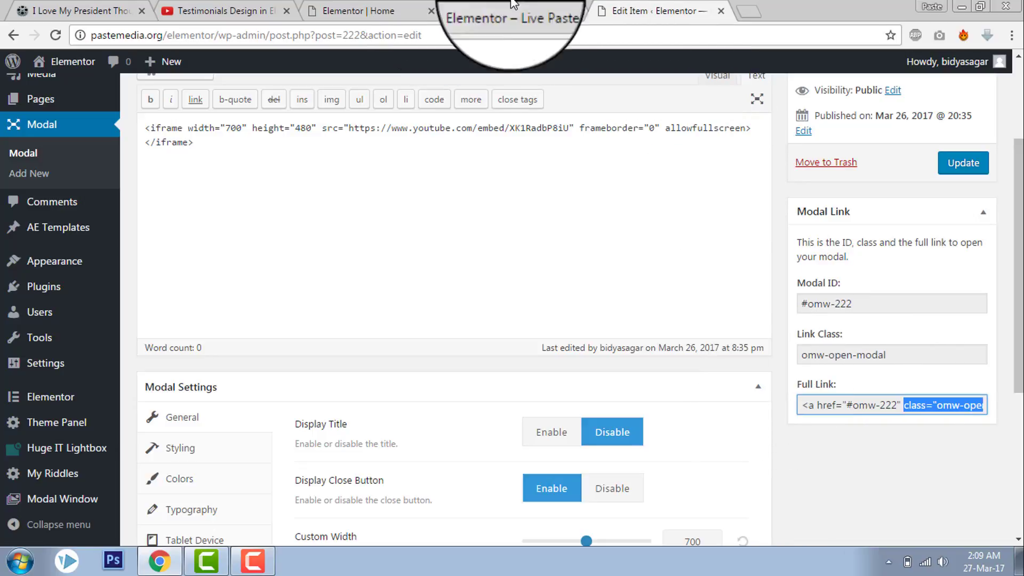
{"action": "left_click", "coordinate": [377, 9]}
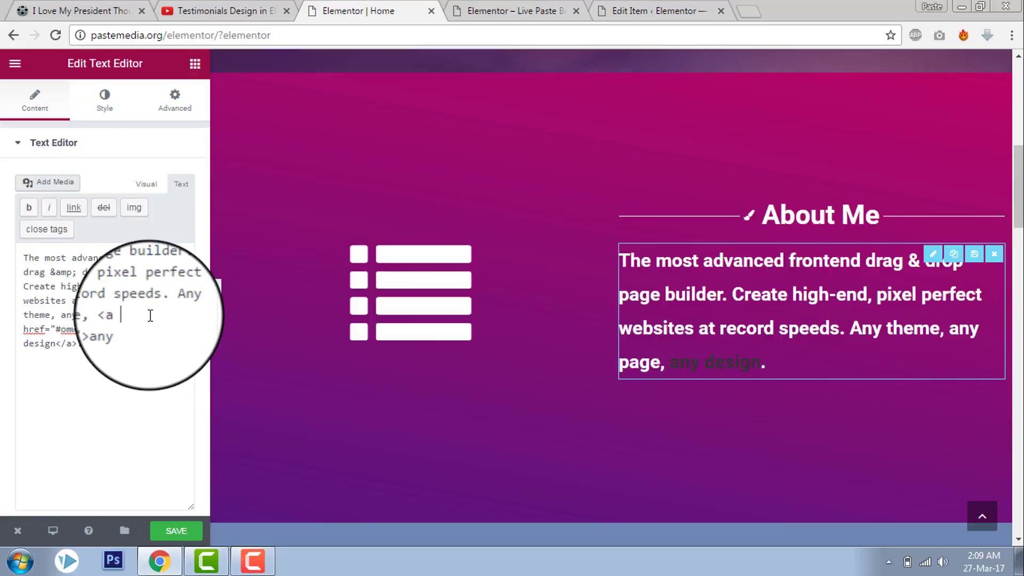
{"action": "type", "text": "CLA"}
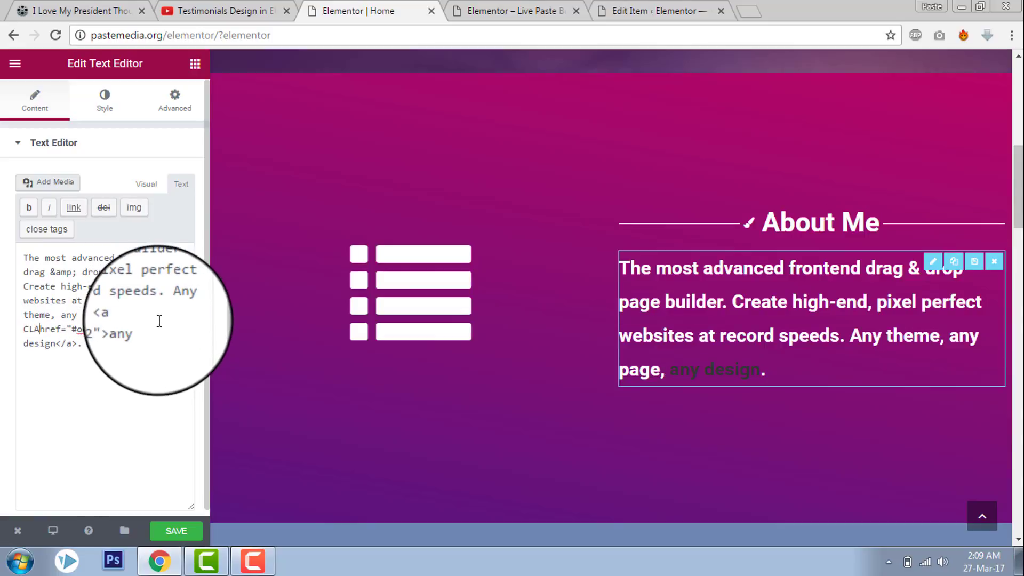
{"action": "type", "text": "SS"}
Step: Clean up the 'any design' anchor code so it has an empty class attribute before href
{"action": "key", "text": "BackSpace"}
{"action": "key", "text": "BackSpace"}
{"action": "key", "text": "BackSpace"}
{"action": "key", "text": "BackSpace"}
{"action": "key", "text": "BackSpace"}
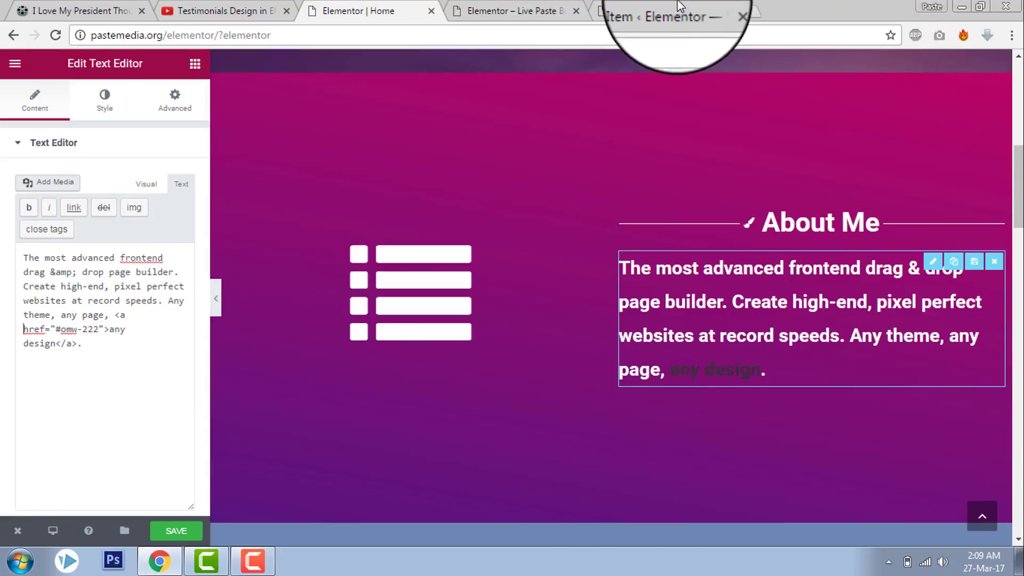
{"action": "left_click", "coordinate": [657, 10]}
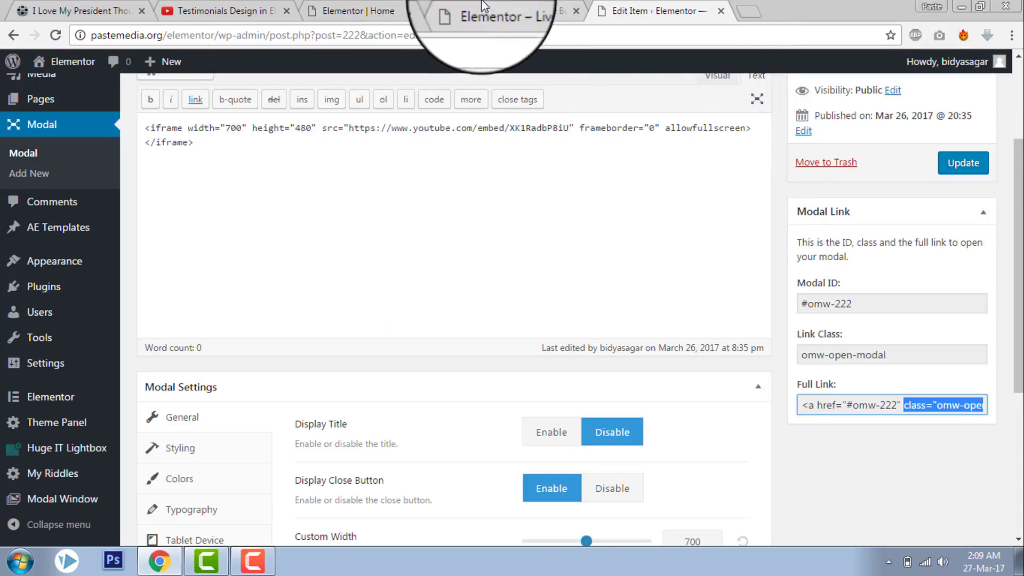
{"action": "left_click", "coordinate": [419, 8]}
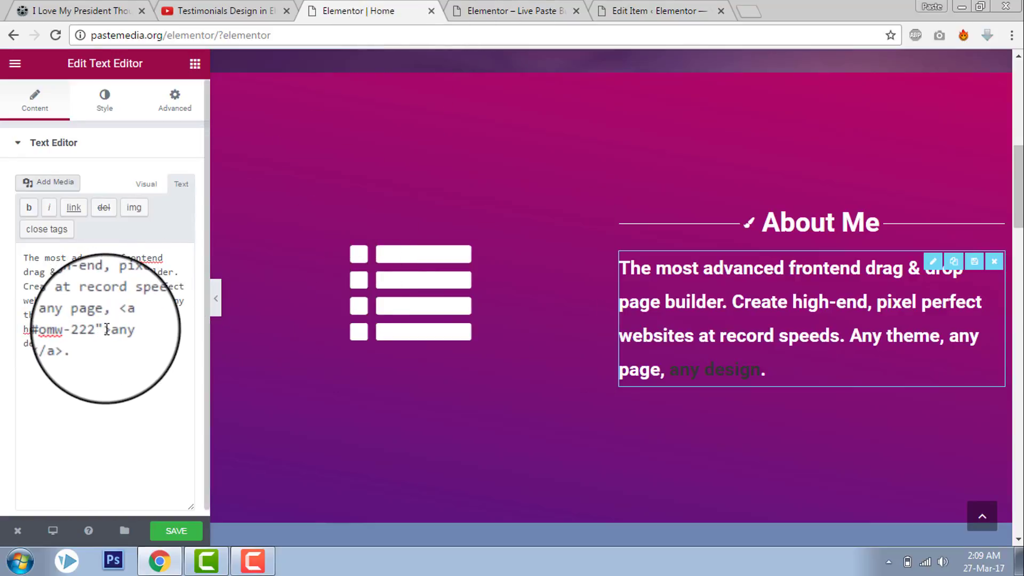
{"action": "mouse_move", "coordinate": [411, 297]}
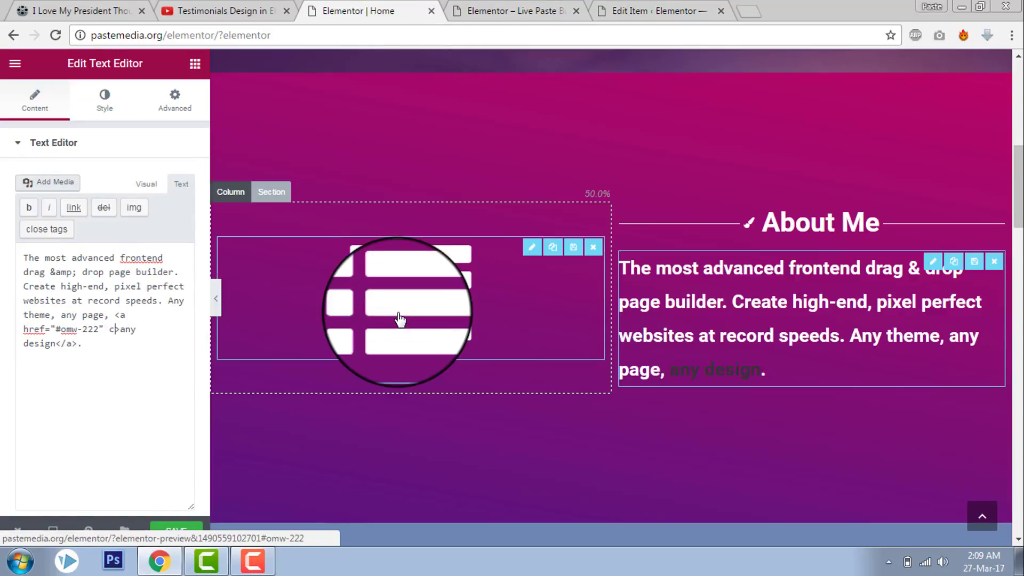
{"action": "type", "text": "lass=\""}
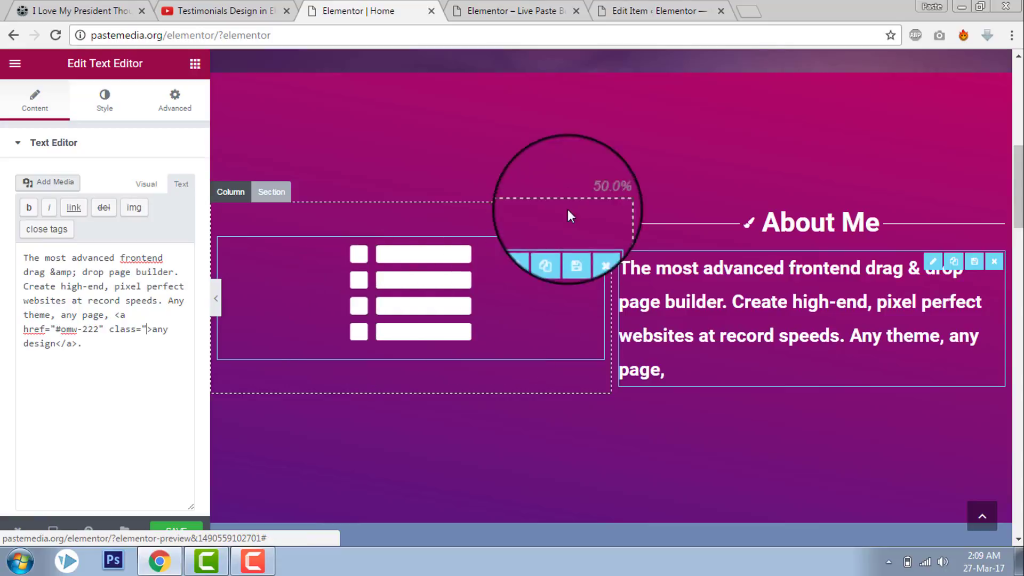
Step: Copy omw-open-modal from the modal's Link Class and paste it into the anchor's class attribute
{"action": "left_click", "coordinate": [652, 11]}
{"action": "left_click_drag", "start_coordinate": [892, 358], "coordinate": [805, 358]}
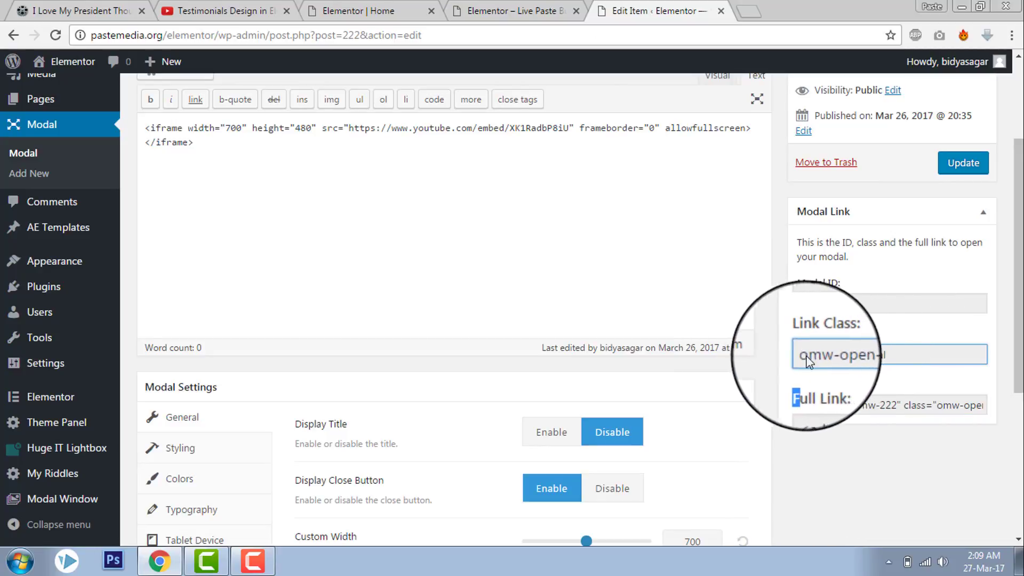
{"action": "left_click_drag", "start_coordinate": [883, 355], "coordinate": [802, 353]}
{"action": "key", "text": "ctrl+c"}
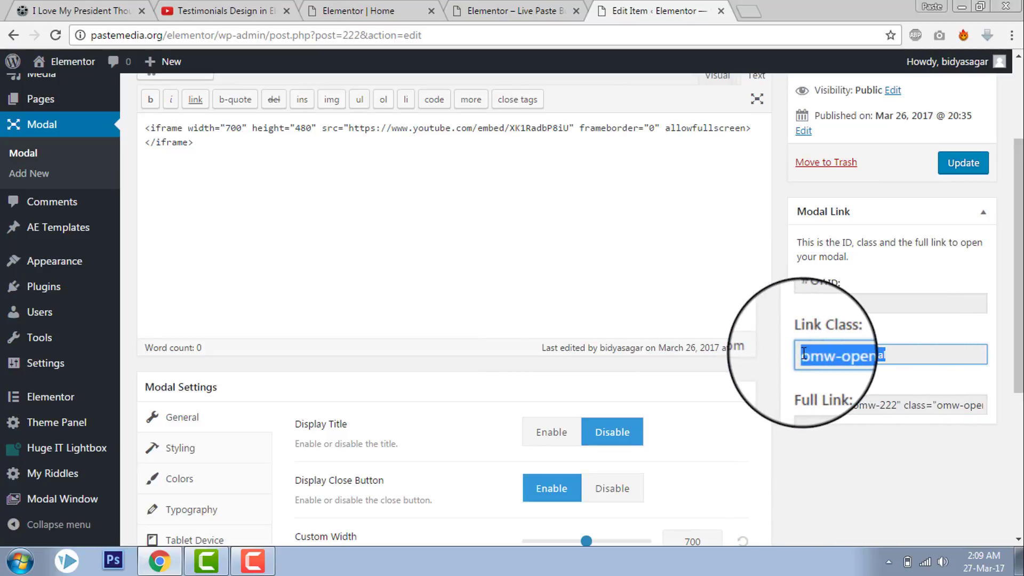
{"action": "left_click", "coordinate": [495, 10]}
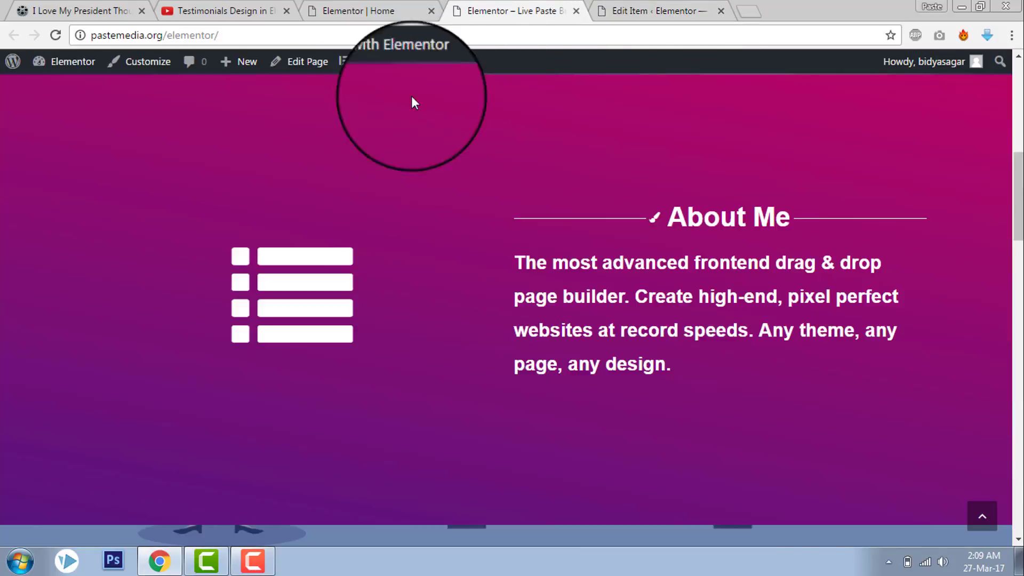
{"action": "left_click", "coordinate": [352, 10]}
{"action": "key", "text": "ctrl+v"}
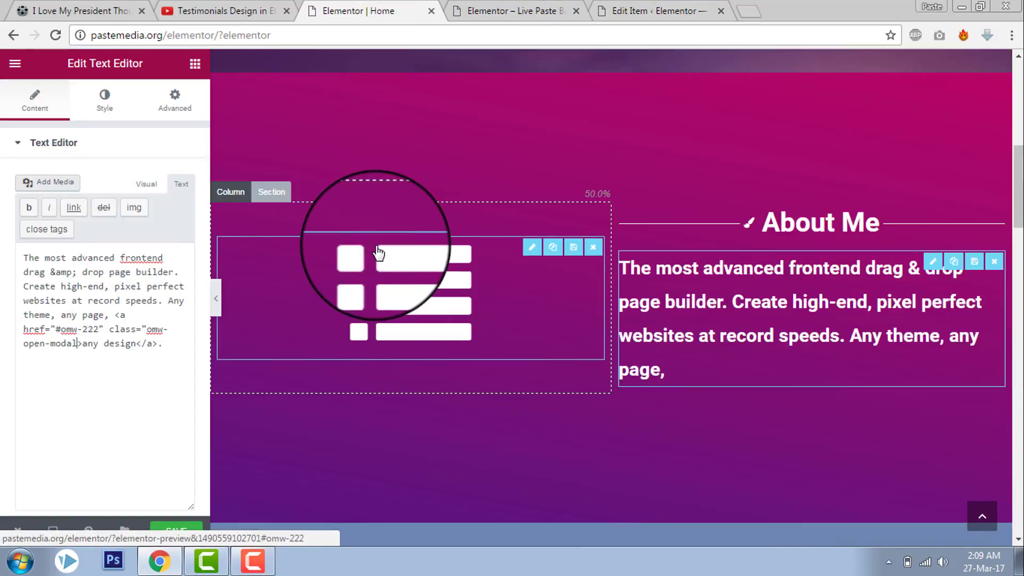
{"action": "type", "text": "\""}
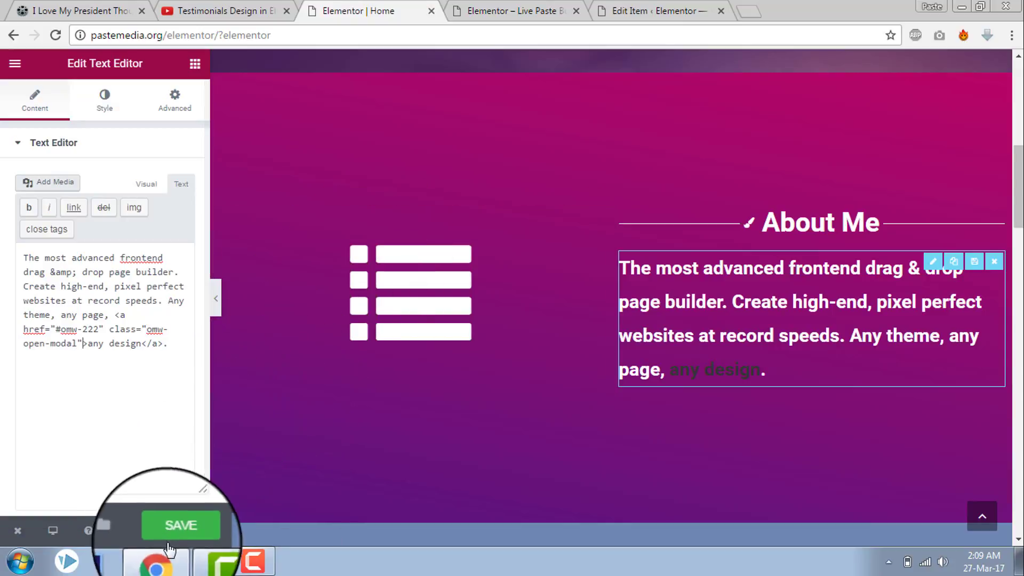
Step: Save the page and reload the live page with the changes
{"action": "left_click", "coordinate": [177, 538]}
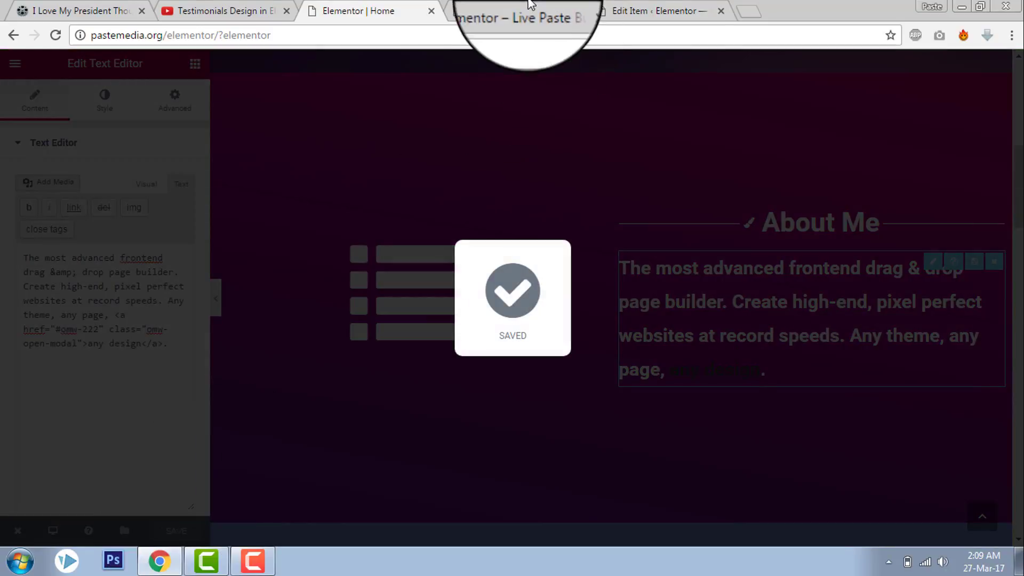
{"action": "left_click", "coordinate": [512, 11]}
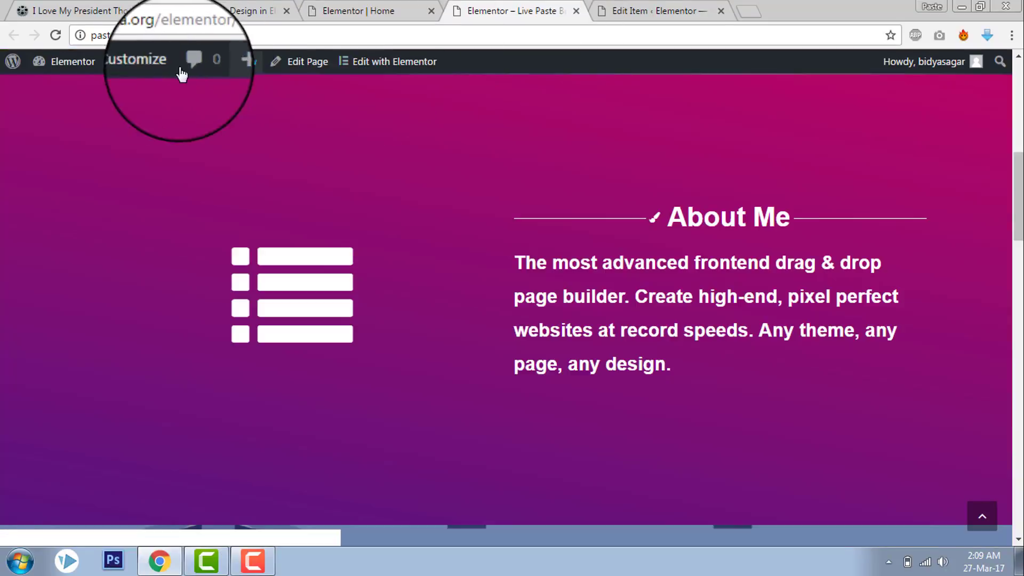
{"action": "left_click", "coordinate": [56, 35]}
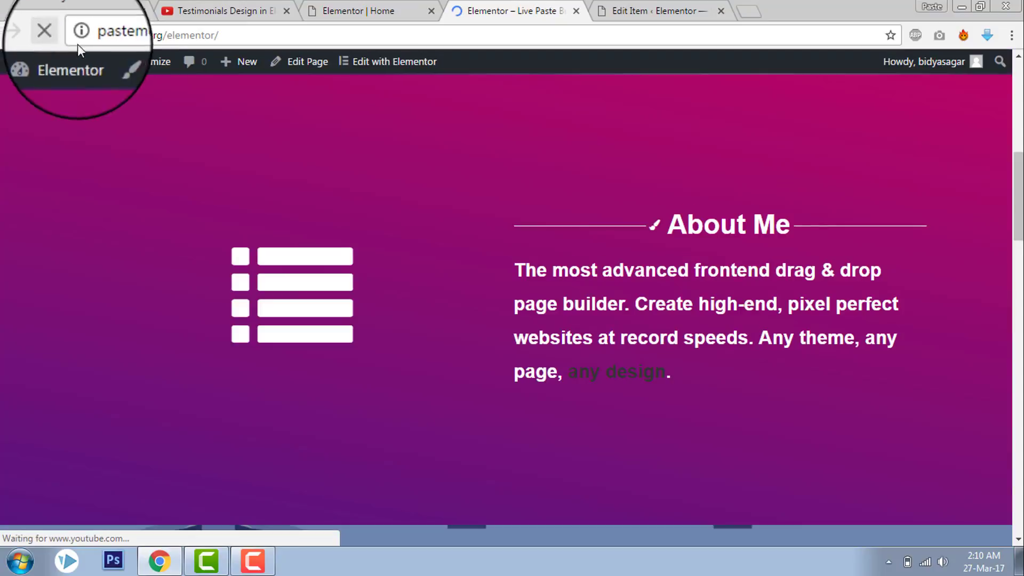
Step: Test the 'any design' link twice, opening and closing the YouTube video lightbox
{"action": "left_click", "coordinate": [629, 373]}
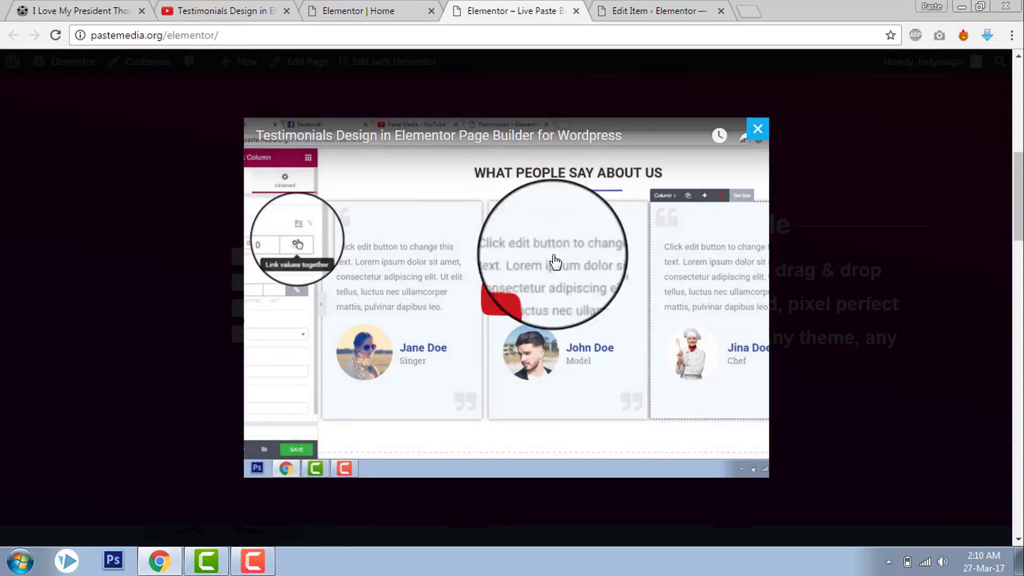
{"action": "left_click", "coordinate": [756, 129]}
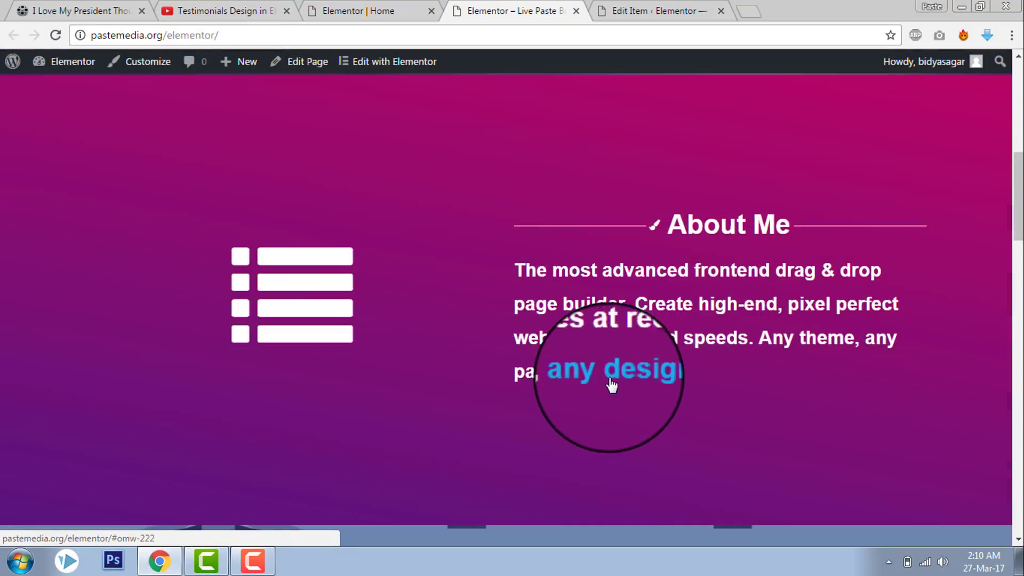
{"action": "left_click", "coordinate": [611, 385]}
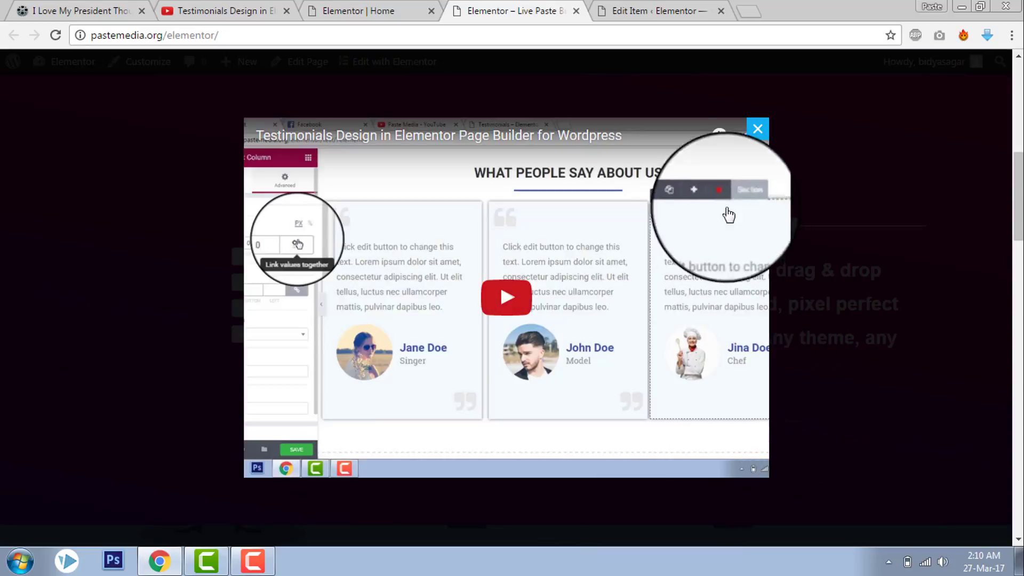
{"action": "left_click", "coordinate": [761, 139]}
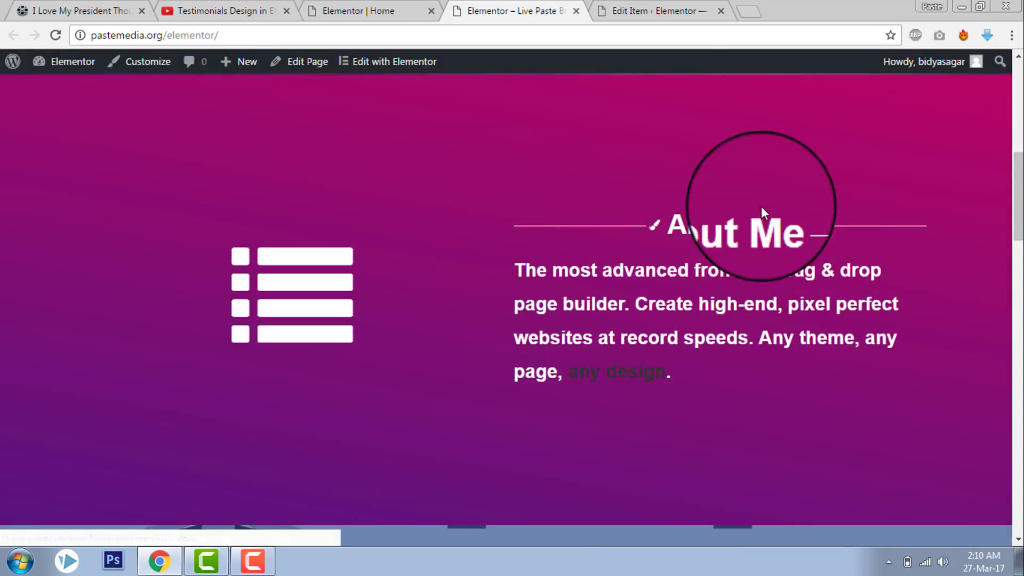
{"action": "scroll", "coordinate": [750, 286], "scroll_direction": "down", "scroll_amount": 3}
{"action": "scroll", "coordinate": [749, 286], "scroll_direction": "down", "scroll_amount": 2}
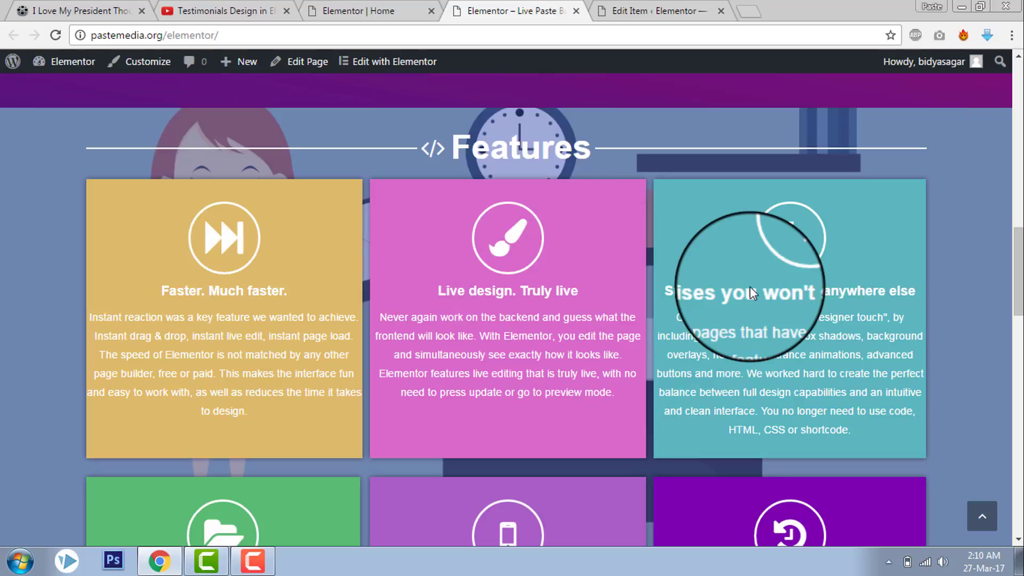
{"action": "scroll", "coordinate": [749, 286], "scroll_direction": "down", "scroll_amount": 1}
{"action": "scroll", "coordinate": [749, 287], "scroll_direction": "down", "scroll_amount": 1}
{"action": "scroll", "coordinate": [749, 287], "scroll_direction": "down", "scroll_amount": 2}
{"action": "scroll", "coordinate": [750, 287], "scroll_direction": "down", "scroll_amount": 1}
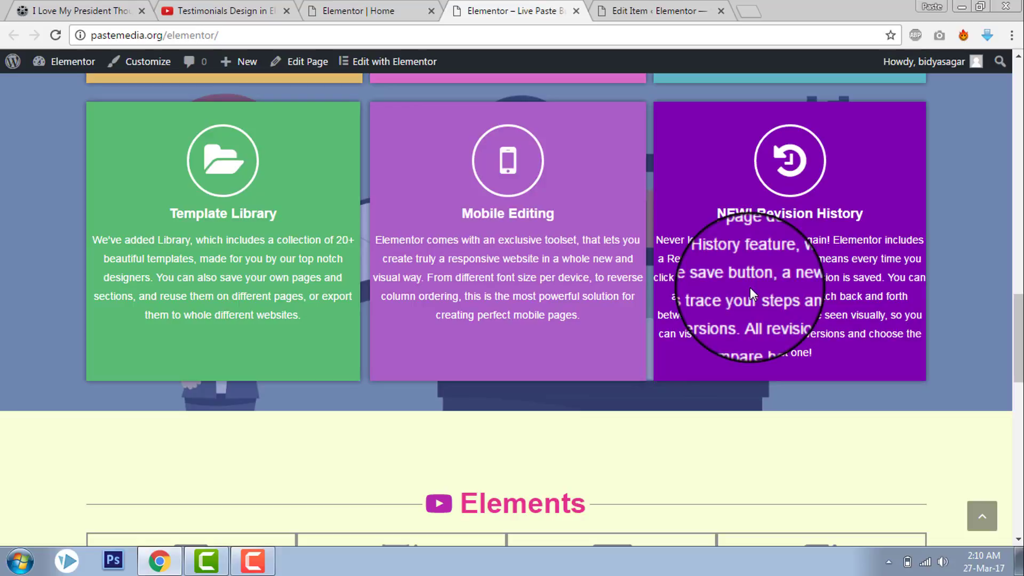
{"action": "scroll", "coordinate": [749, 287], "scroll_direction": "up", "scroll_amount": 4}
{"action": "scroll", "coordinate": [749, 288], "scroll_direction": "up", "scroll_amount": 6}
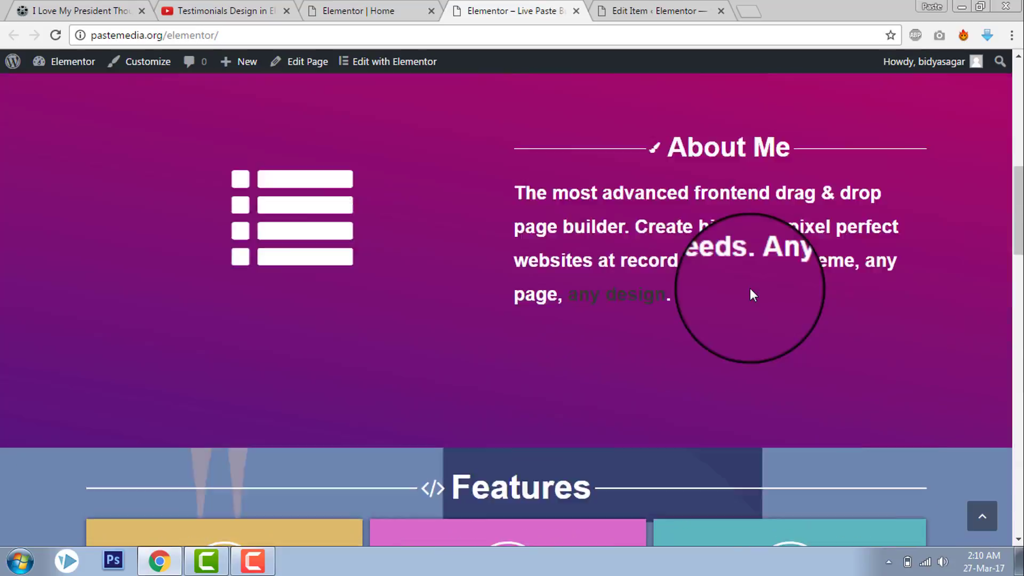
{"action": "scroll", "coordinate": [750, 288], "scroll_direction": "up", "scroll_amount": 5}
{"action": "scroll", "coordinate": [750, 288], "scroll_direction": "up", "scroll_amount": 2}
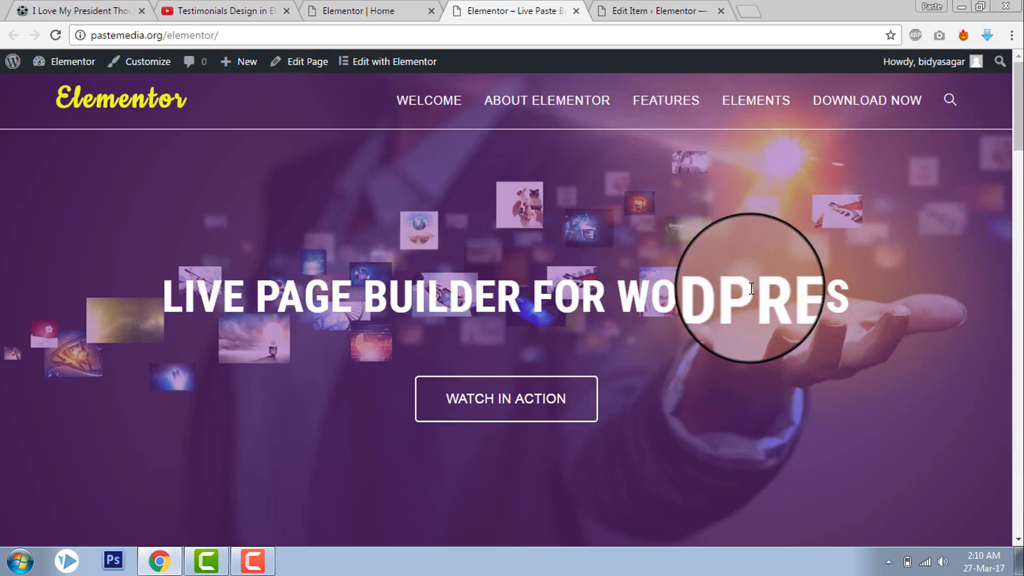
{"action": "scroll", "coordinate": [749, 288], "scroll_direction": "down", "scroll_amount": 3}
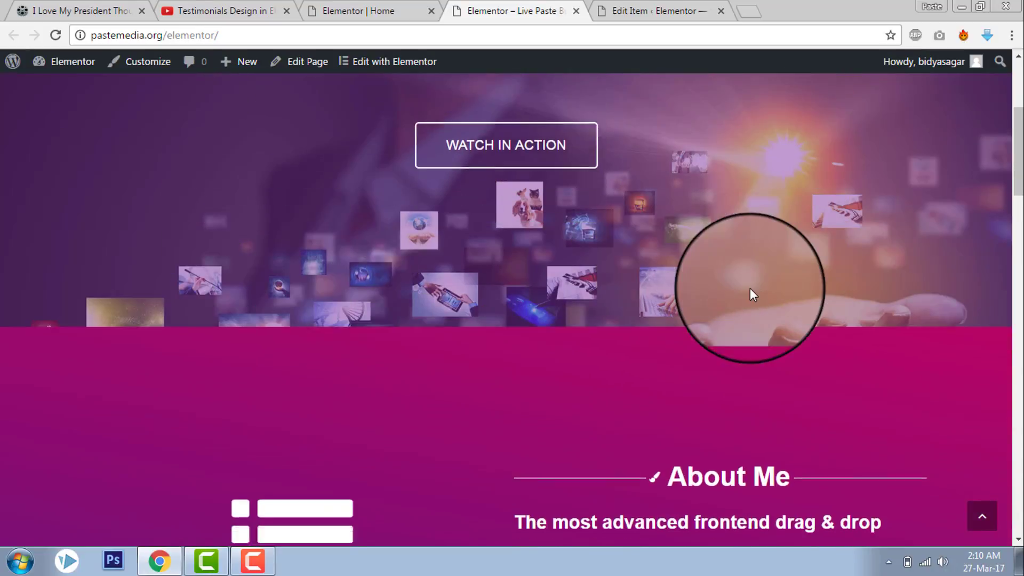
{"action": "scroll", "coordinate": [750, 288], "scroll_direction": "down", "scroll_amount": 3}
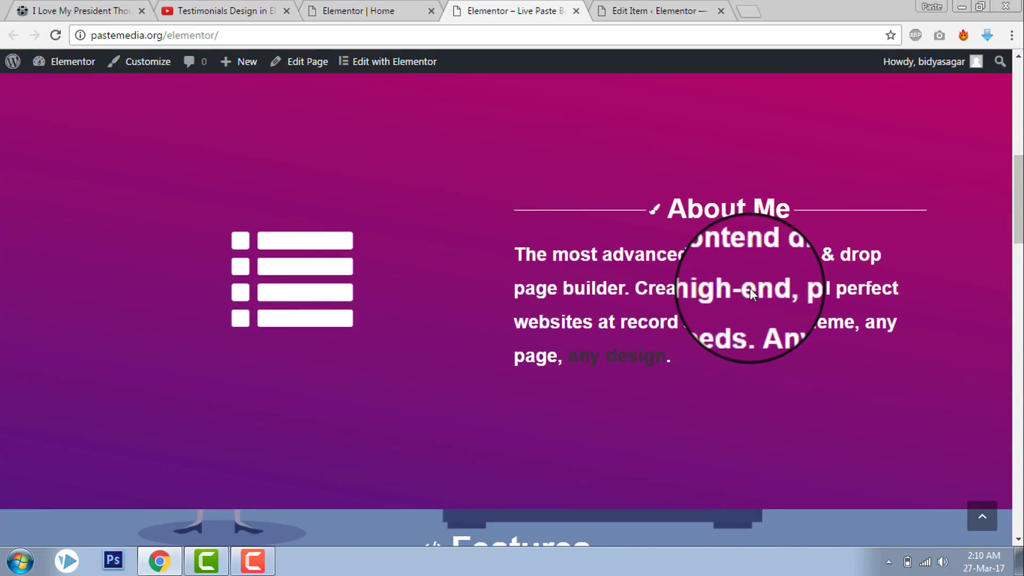
{"action": "scroll", "coordinate": [749, 287], "scroll_direction": "down", "scroll_amount": 2}
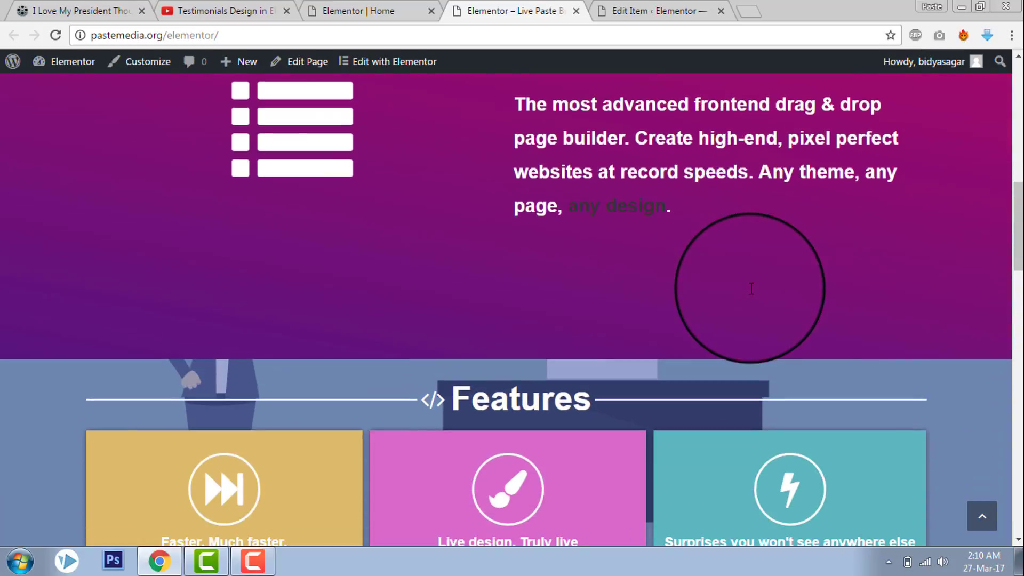